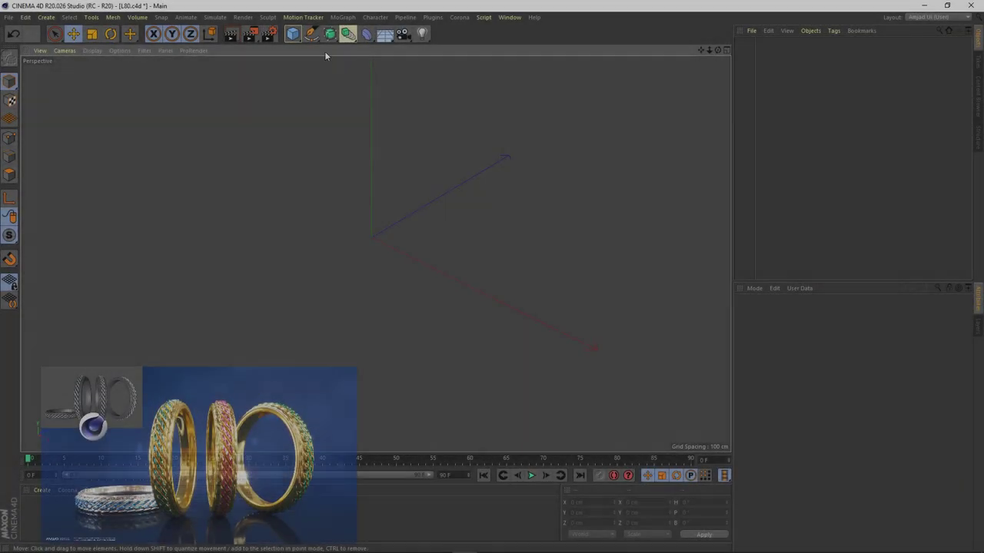
Add a Tube with inner radius 194 cm, outer radius 218 cm and height 68 cm.
click(292, 34)
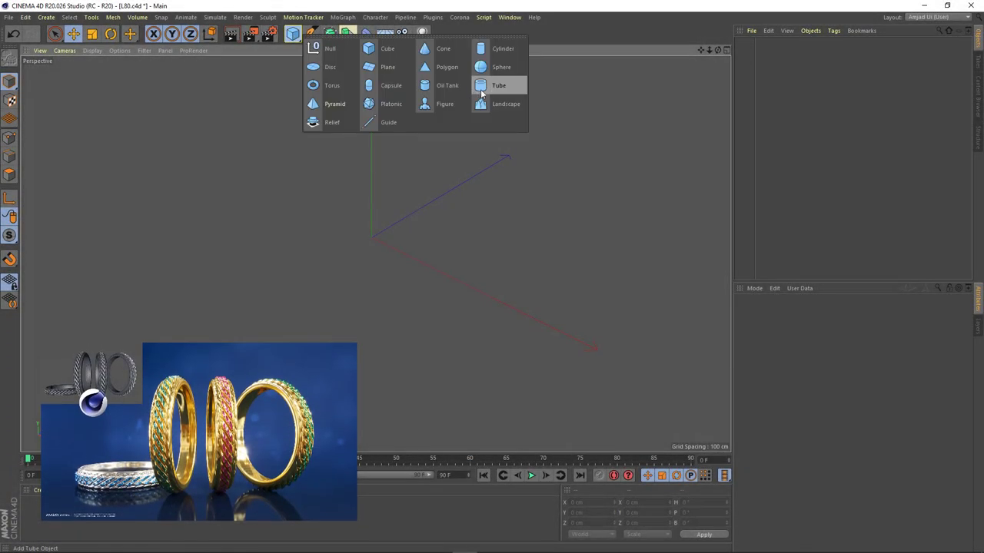
click(492, 86)
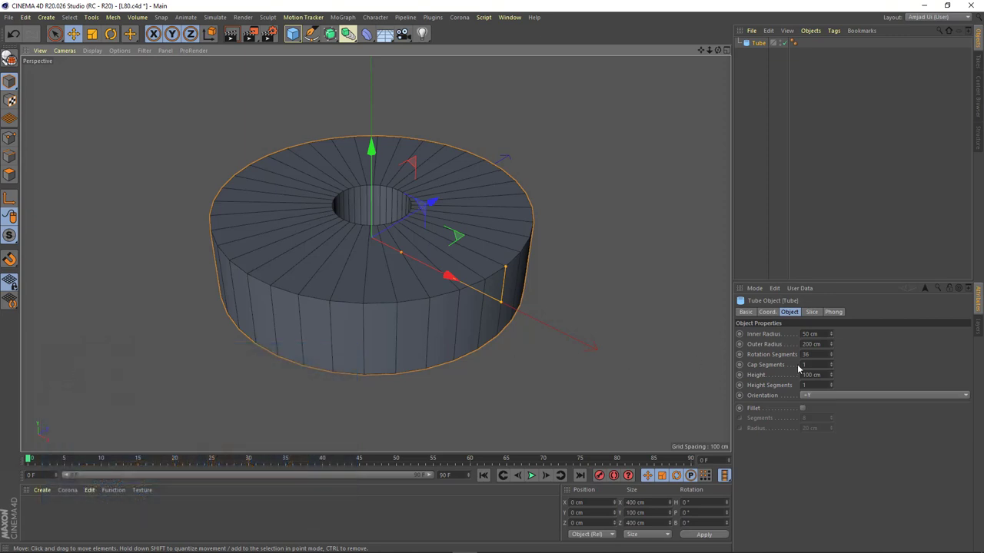
click(807, 333)
text(194)
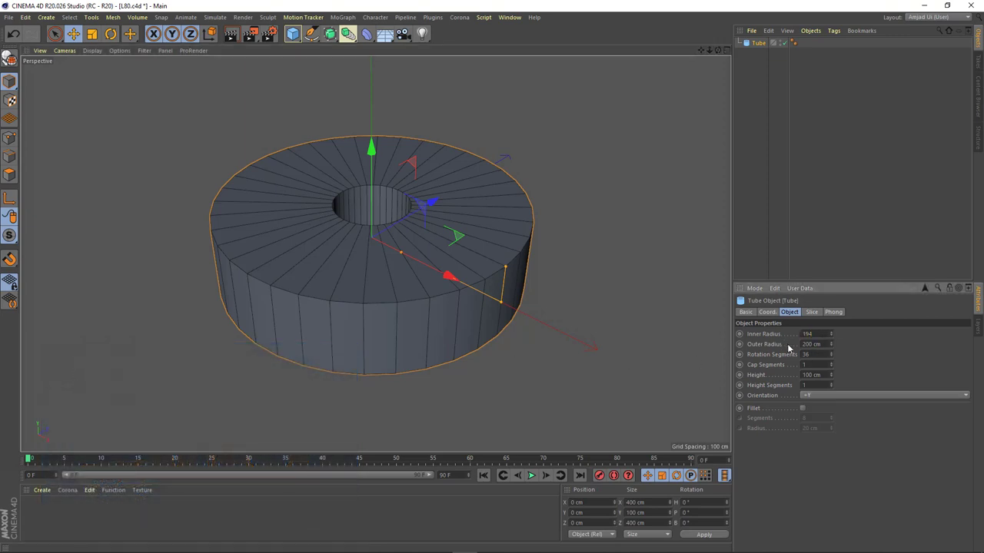
key(Tab)
text(218)
key(Tab)
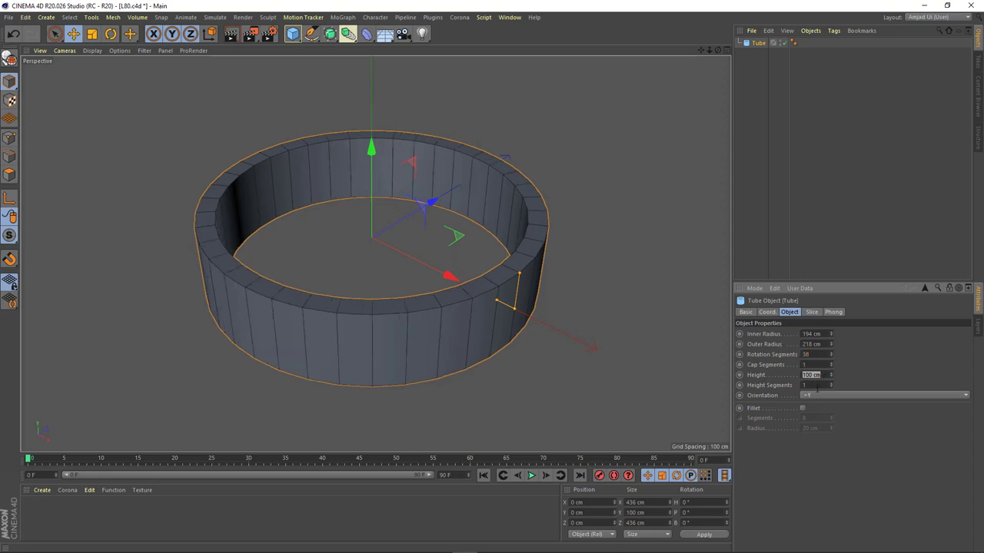
text(68)
key(Tab)
text(6)
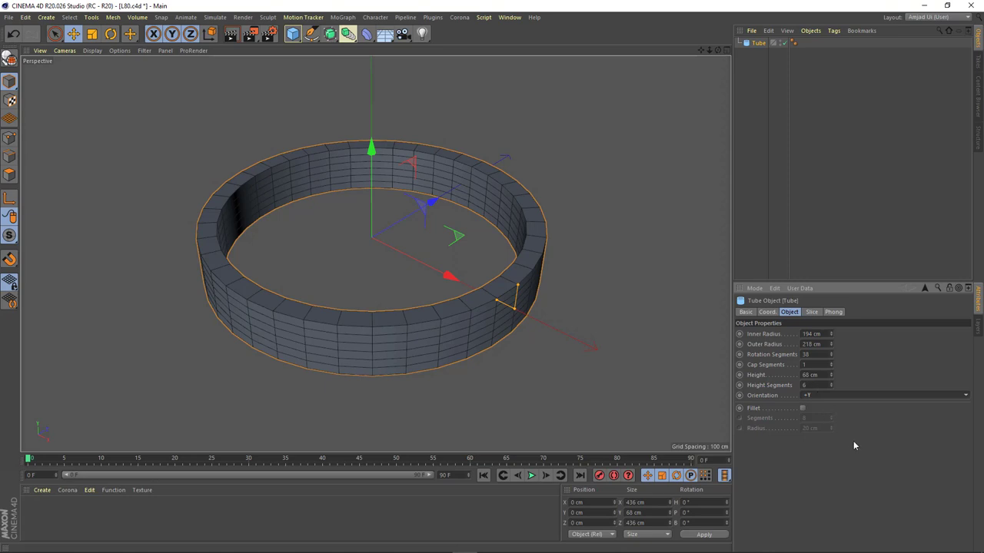
alt+drag(397, 340, 392, 326)
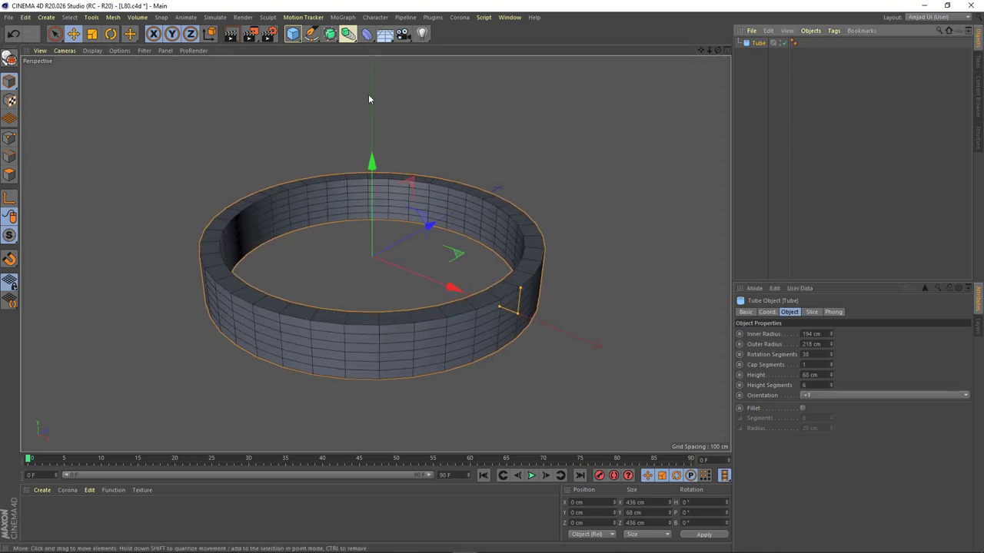
Add a Twist deformer under the Tube with Size Y 92 cm and a 40° angle.
click(372, 44)
click(401, 68)
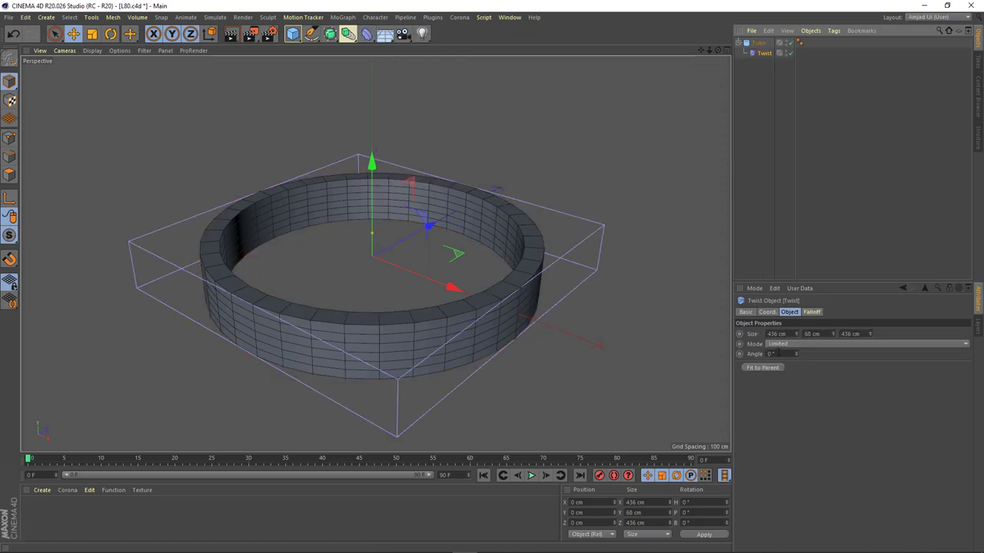
drag(833, 335, 833, 315)
mouse_move(349, 274)
alt+mouse_down()
mouse_move(364, 306)
mouse_move(357, 257)
mouse_move(355, 267)
alt+mouse_up()
click(770, 353)
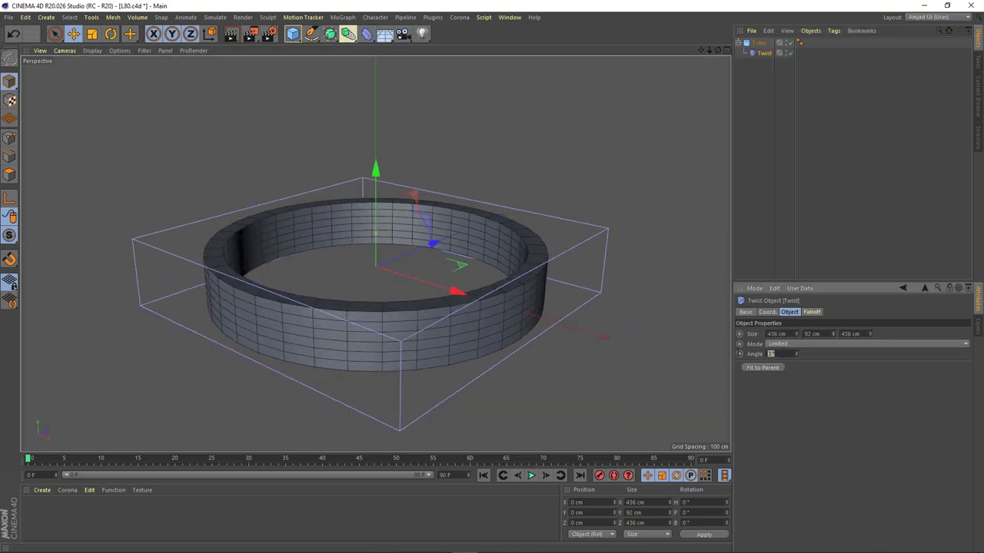
text(45)
key(Return)
mouse_move(399, 322)
alt+mouse_down()
mouse_move(279, 277)
mouse_move(351, 314)
mouse_move(329, 294)
mouse_move(326, 410)
mouse_move(437, 278)
mouse_move(312, 292)
mouse_move(378, 272)
alt+mouse_up()
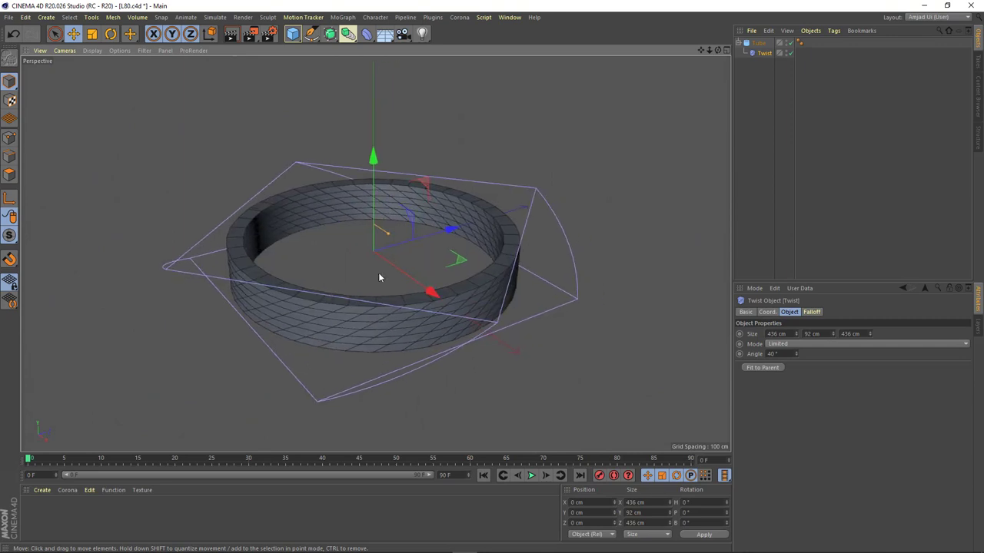
Bake the twisted Tube with Current State to Object and hide the original.
right_click(755, 44)
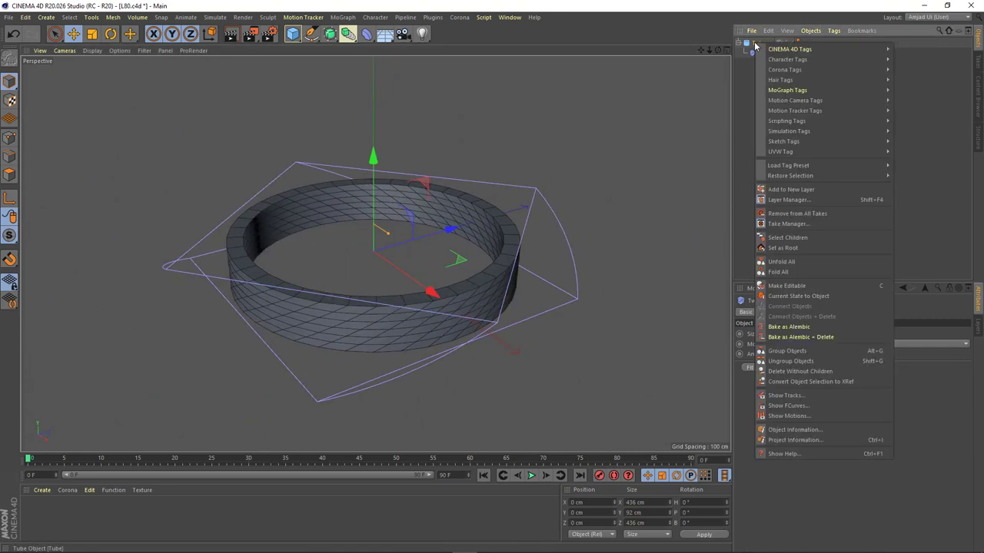
click(775, 297)
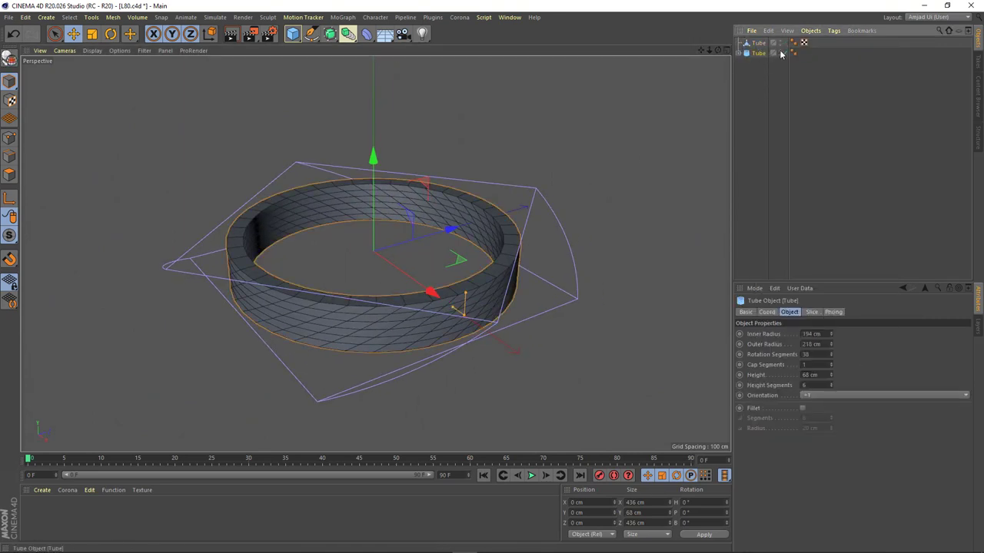
click(780, 54)
Make the baked Tube an editable polygon mesh and switch to Edge mode.
click(329, 292)
key(c)
scroll(330, 292, up, 1)
key(Return)
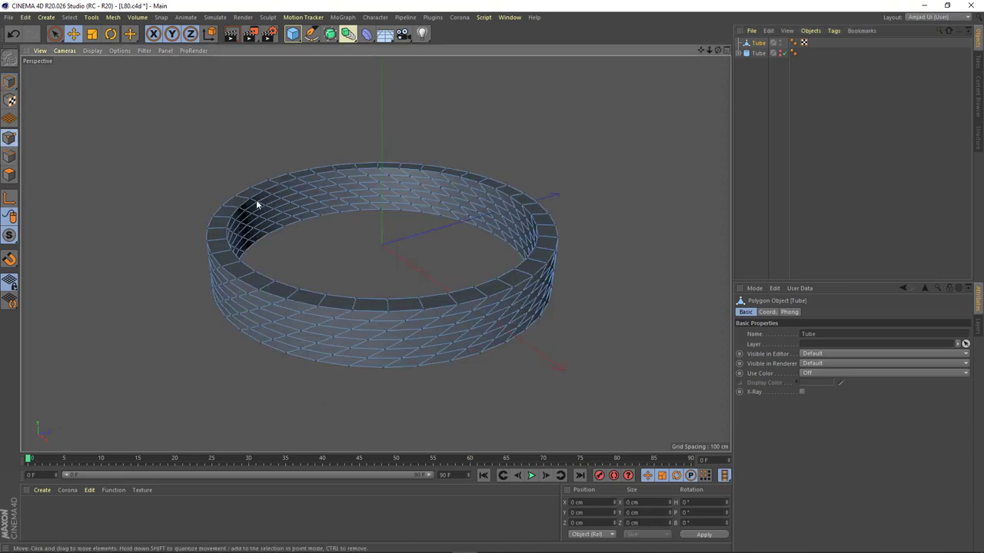
right_click(224, 152)
click(251, 429)
mouse_move(254, 273)
alt+mouse_down()
mouse_move(342, 284)
mouse_move(374, 263)
mouse_move(355, 275)
alt+mouse_up()
click(9, 156)
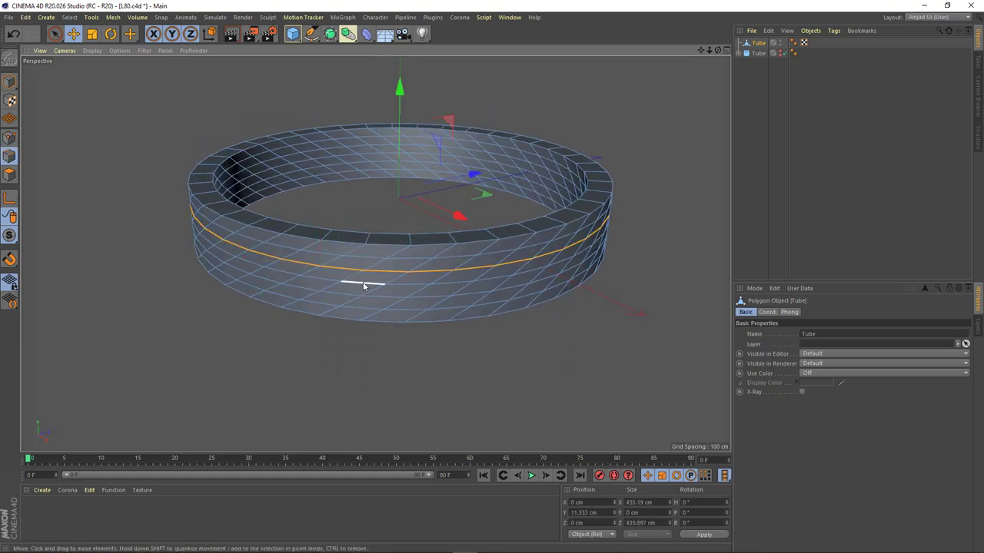
Dissolve the baked Tube's horizontal edge loops, leaving only the diagonal spiral edges.
right_click(356, 300)
click(373, 332)
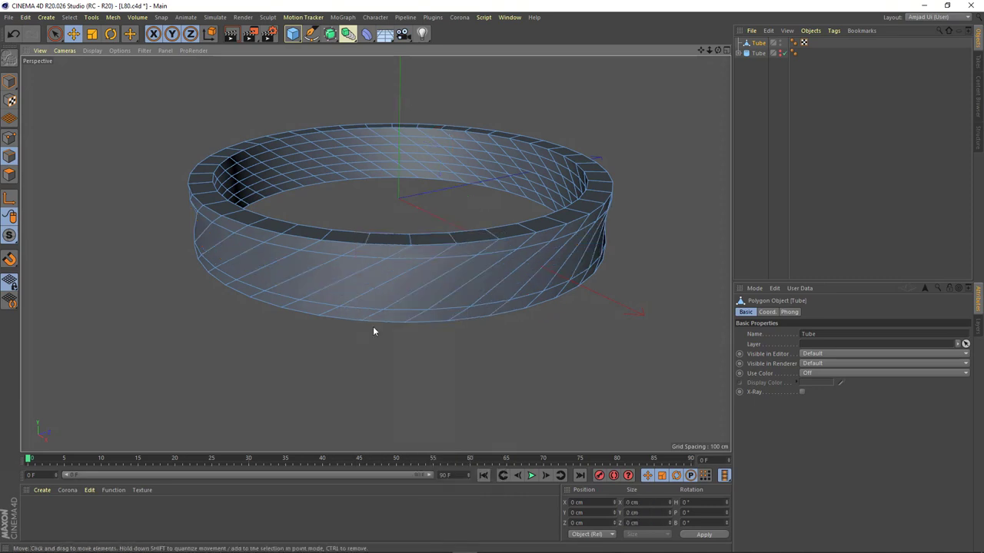
alt+drag(390, 288, 402, 220)
scroll(406, 209, up, 3)
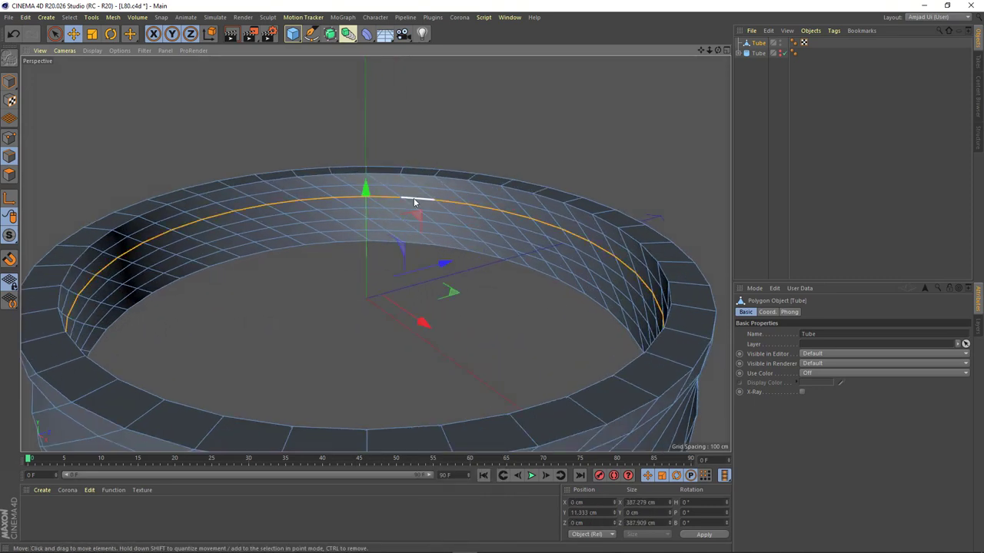
shift+double_click(446, 230)
right_click(446, 229)
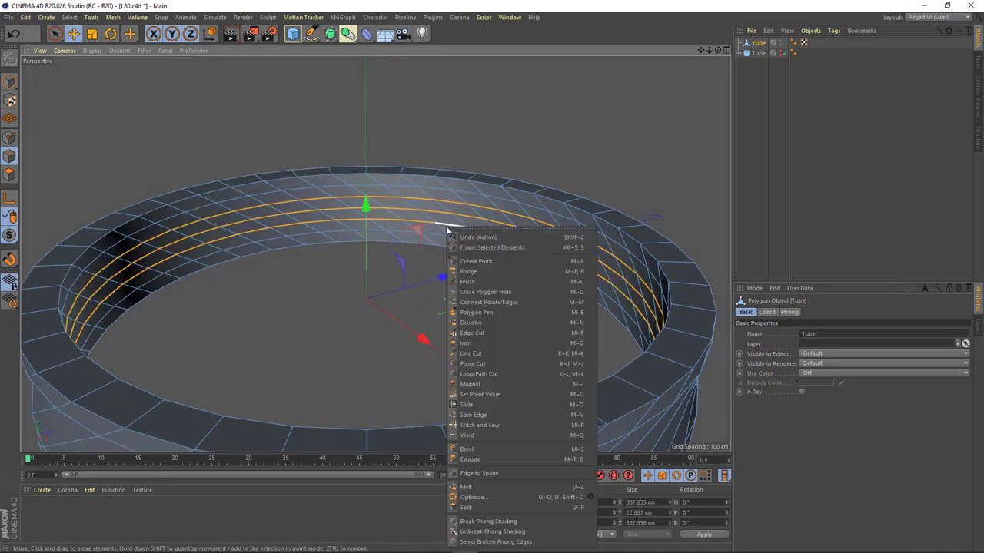
click(475, 332)
alt+drag(448, 277, 415, 202)
scroll(391, 251, down, 2)
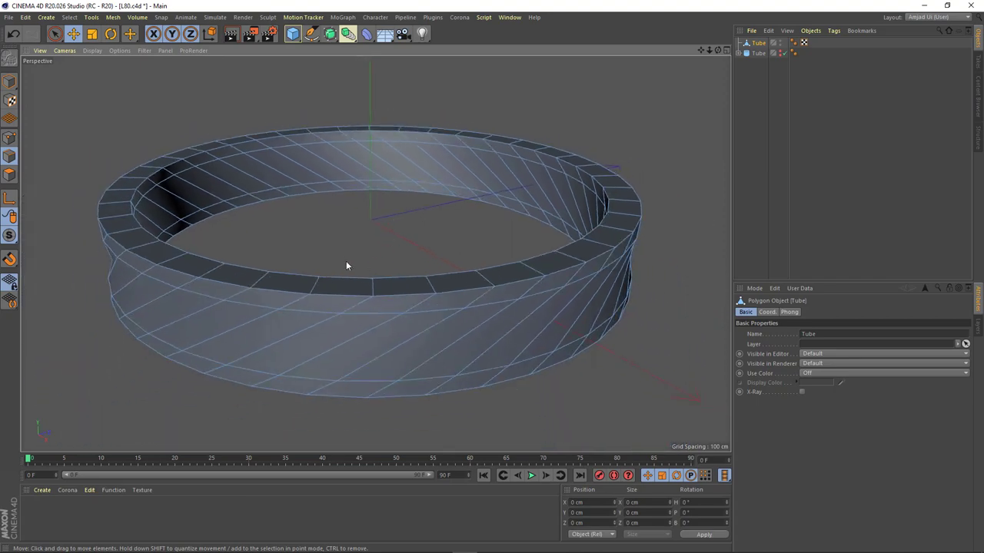
mouse_move(346, 266)
alt+mouse_down()
mouse_move(340, 224)
mouse_move(428, 222)
mouse_move(373, 253)
mouse_move(380, 264)
mouse_move(343, 247)
mouse_move(338, 235)
alt+mouse_up()
key(e)
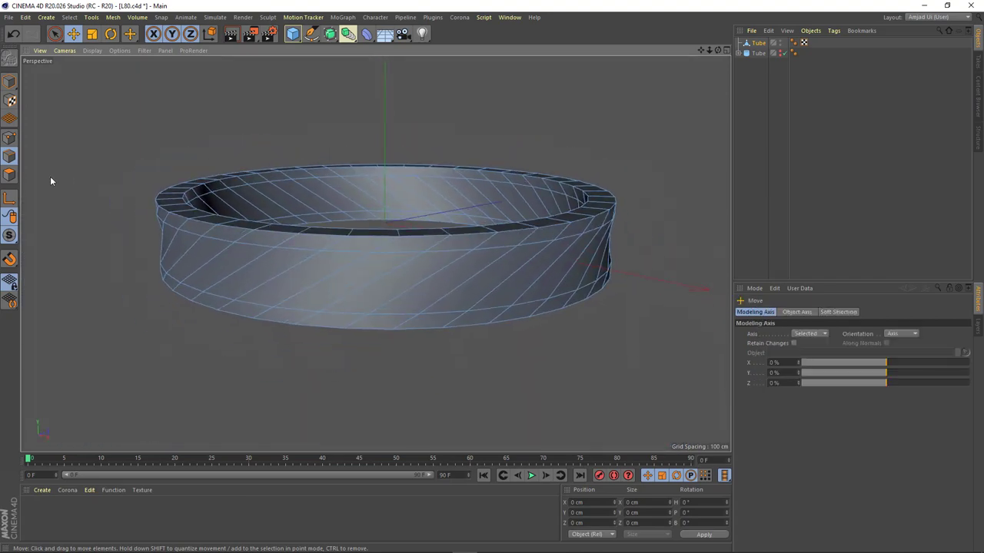
mouse_move(200, 167)
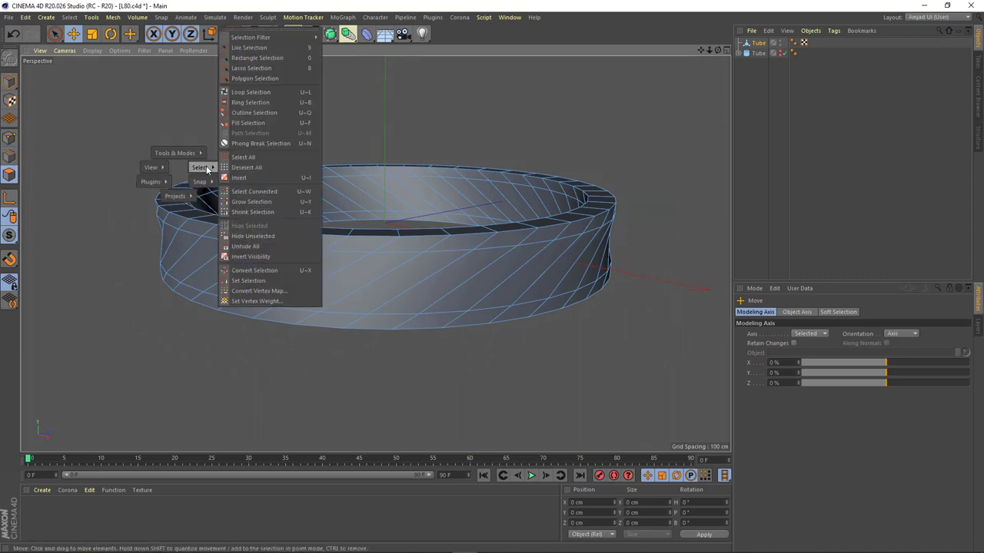
Ring-select the middle band of side polygons and extrude it outward 14.9 cm.
click(248, 103)
click(266, 281)
alt+drag(279, 292, 300, 279)
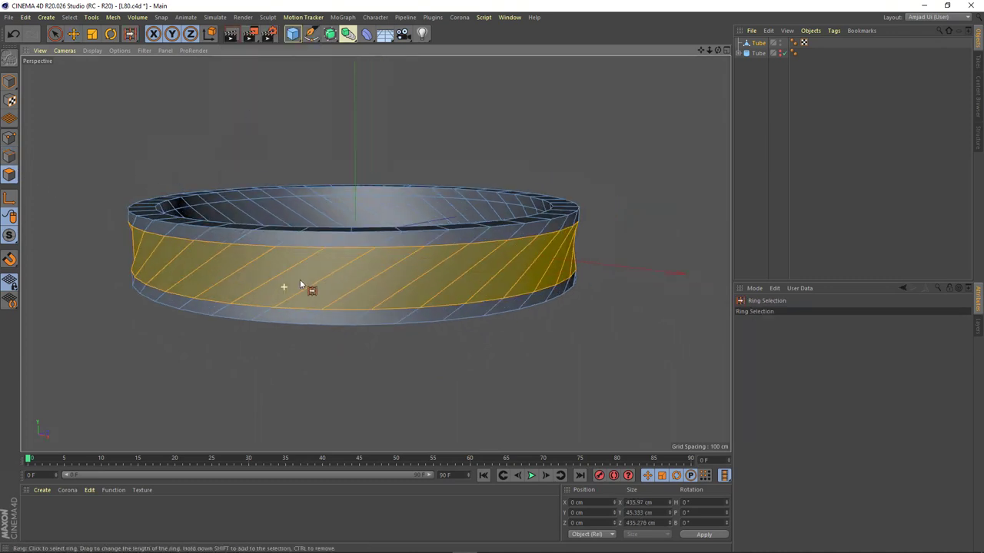
right_click(267, 265)
click(300, 329)
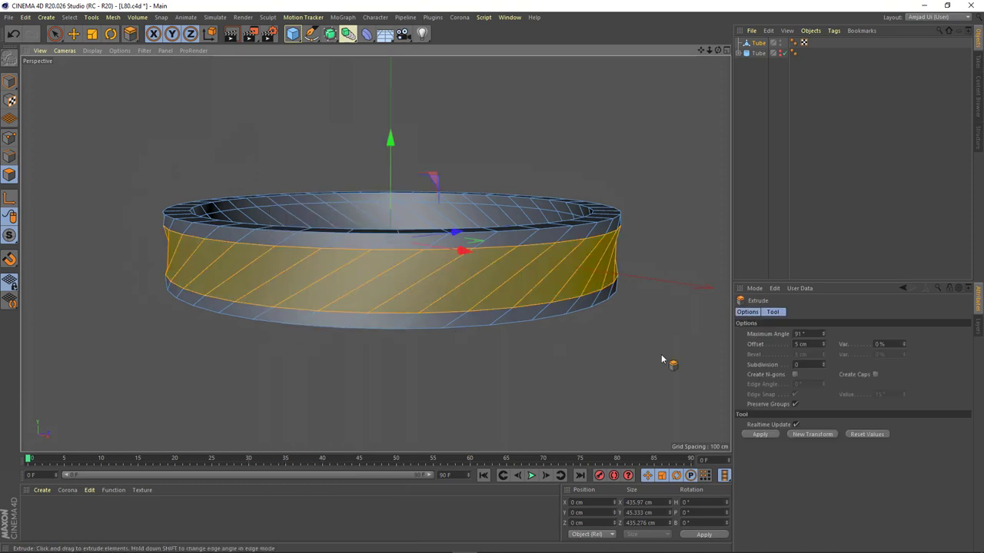
mouse_move(496, 294)
mouse_down()
mouse_move(538, 294)
mouse_move(492, 231)
mouse_up()
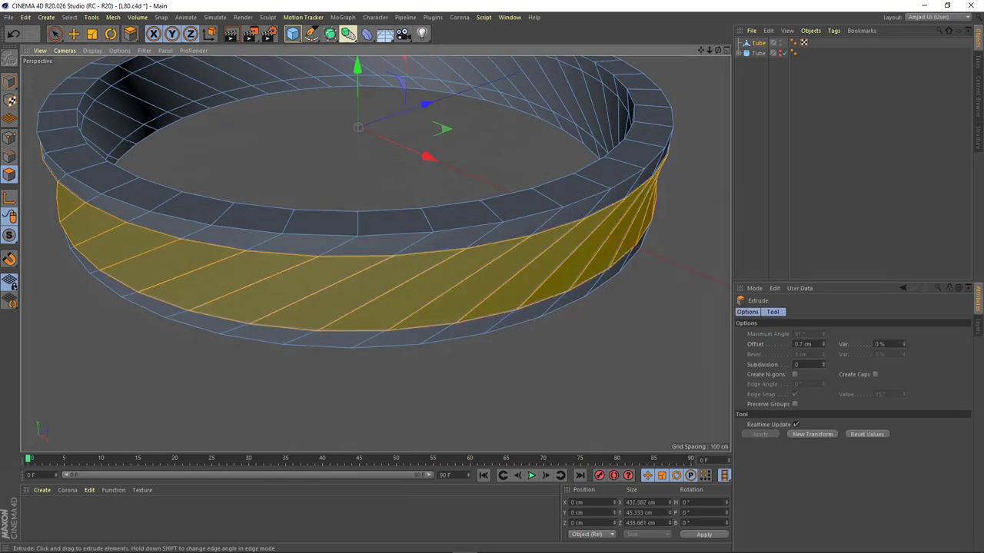
drag(538, 295, 530, 294)
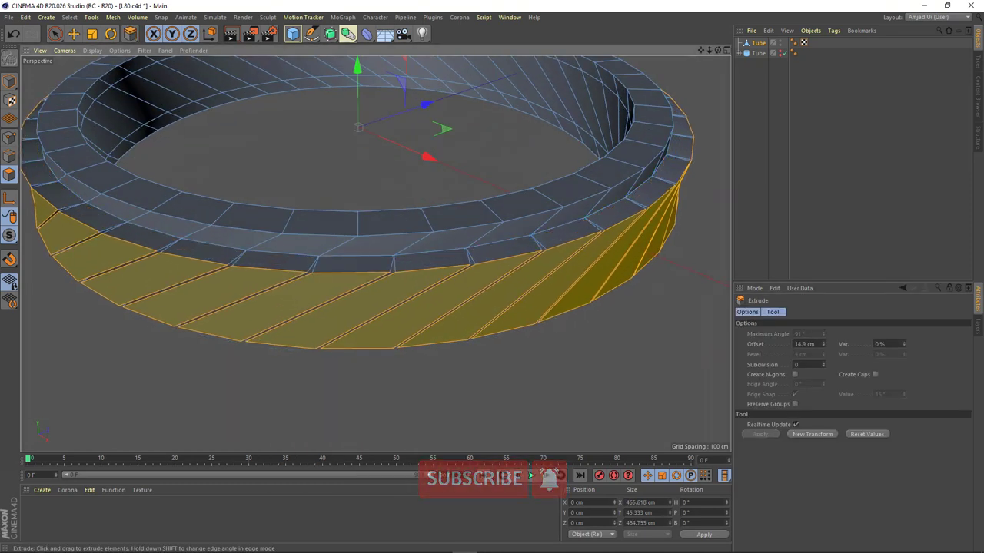
mouse_move(447, 298)
alt+mouse_down()
mouse_move(439, 318)
mouse_move(417, 285)
mouse_move(415, 300)
mouse_move(488, 287)
mouse_move(454, 348)
mouse_move(385, 297)
mouse_move(400, 246)
mouse_move(469, 290)
alt+mouse_up()
Apply Normal Scale at 101.5% to the extruded strip faces.
right_click(417, 285)
click(440, 382)
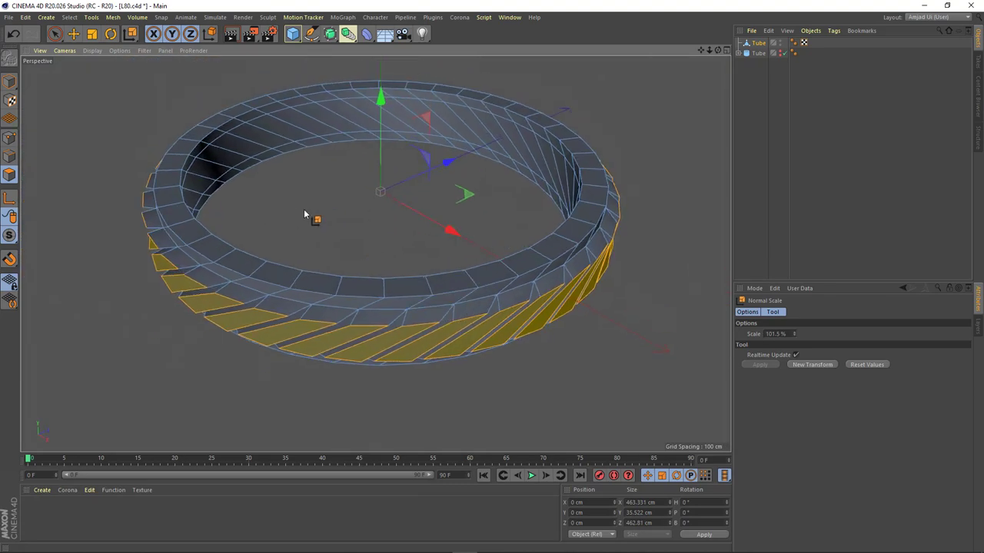
mouse_move(304, 215)
alt+mouse_down()
mouse_move(346, 277)
mouse_move(388, 244)
mouse_move(392, 284)
mouse_move(379, 290)
mouse_move(410, 325)
mouse_move(417, 351)
mouse_move(391, 345)
mouse_move(438, 206)
mouse_move(391, 297)
mouse_move(373, 298)
alt+mouse_up()
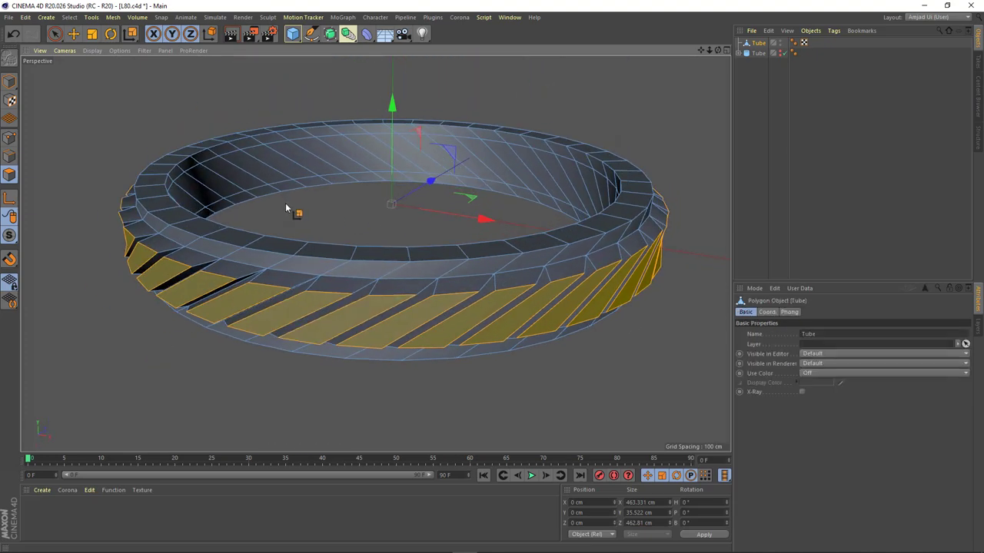
mouse_move(285, 208)
alt+mouse_down()
mouse_move(299, 274)
mouse_move(285, 233)
alt+mouse_up()
Add two evenly spaced Loop/Path Cut loops around the tube's side.
right_click(174, 151)
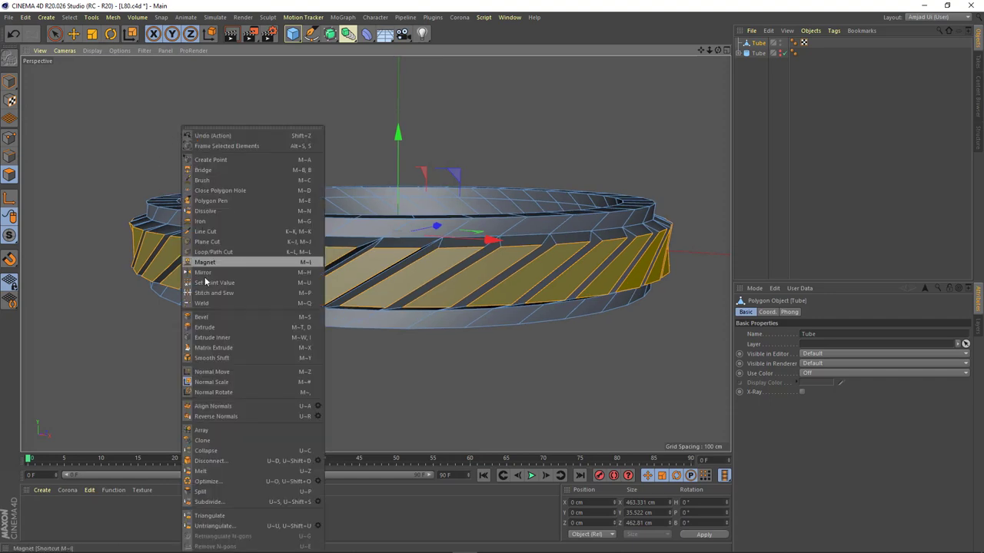
click(225, 255)
scroll(373, 285, up, 2)
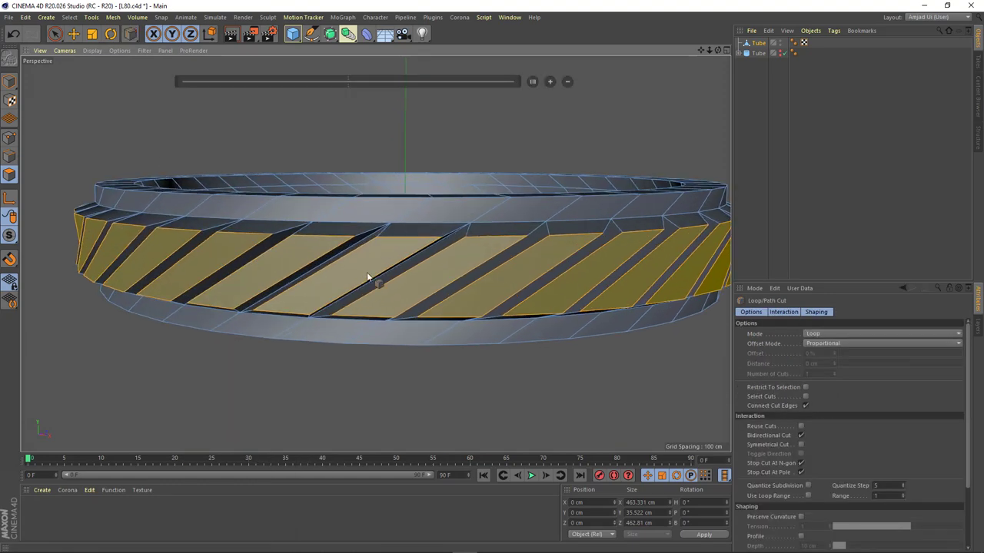
scroll(377, 281, up, 2)
scroll(355, 262, up, 2)
mouse_move(366, 285)
alt+mouse_down()
mouse_move(391, 279)
mouse_move(378, 280)
alt+mouse_up()
click(376, 279)
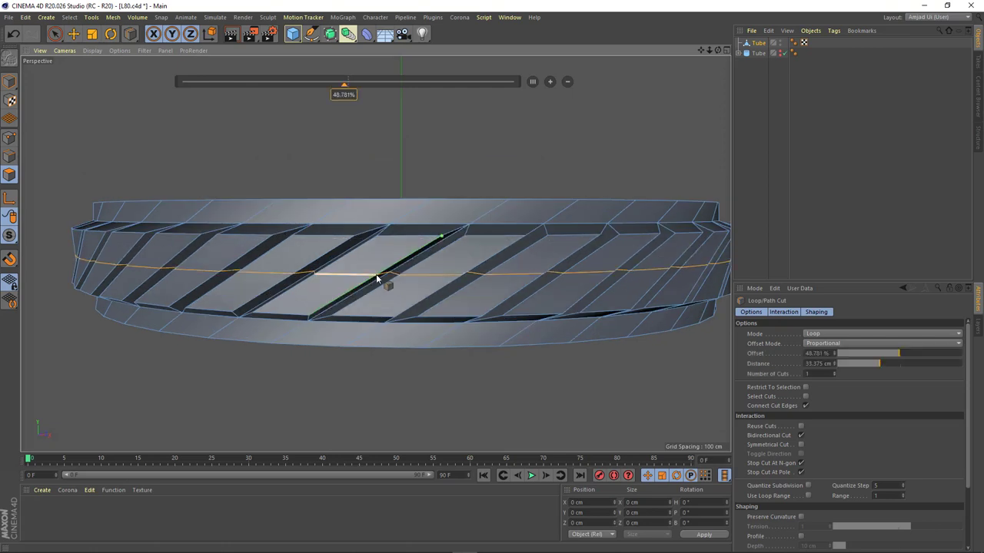
double_click(344, 95)
text(50)
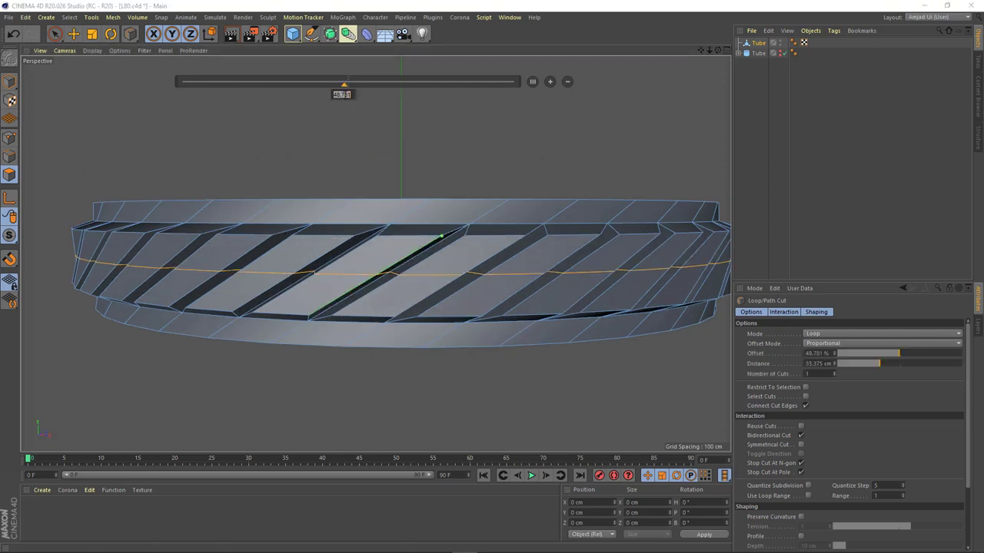
click(551, 83)
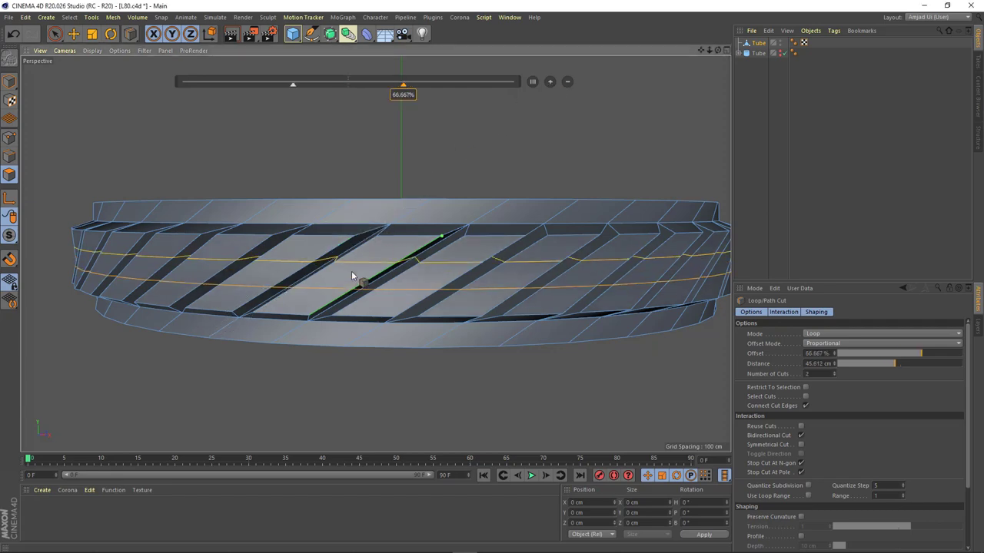
mouse_move(351, 271)
alt+mouse_down()
mouse_move(369, 268)
mouse_move(364, 261)
mouse_move(351, 286)
alt+mouse_up()
Start selecting the diagonal strip polygons on the tube's front with Live Selection.
key(e)
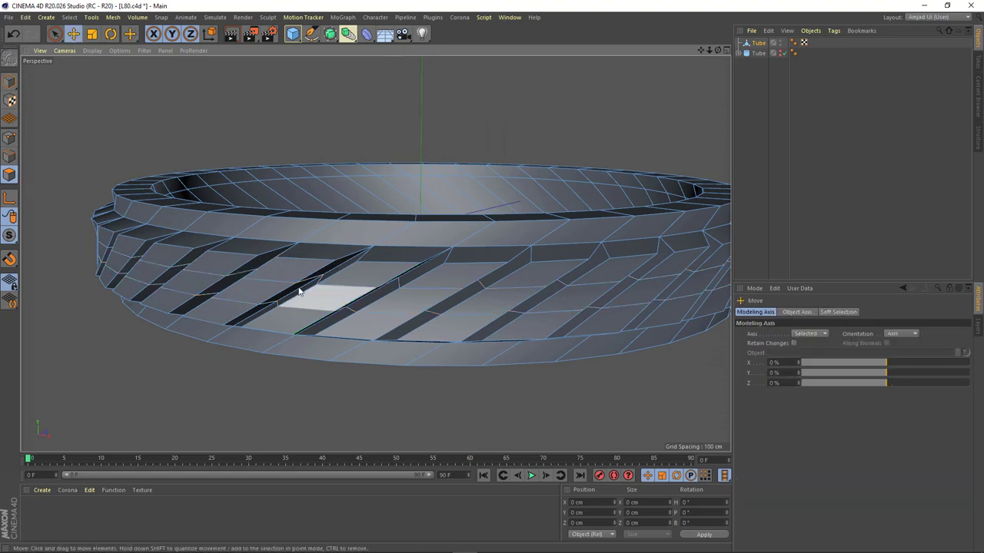
mouse_move(258, 279)
alt+mouse_down()
mouse_move(321, 242)
mouse_move(304, 255)
alt+mouse_up()
click(305, 255)
key(9)
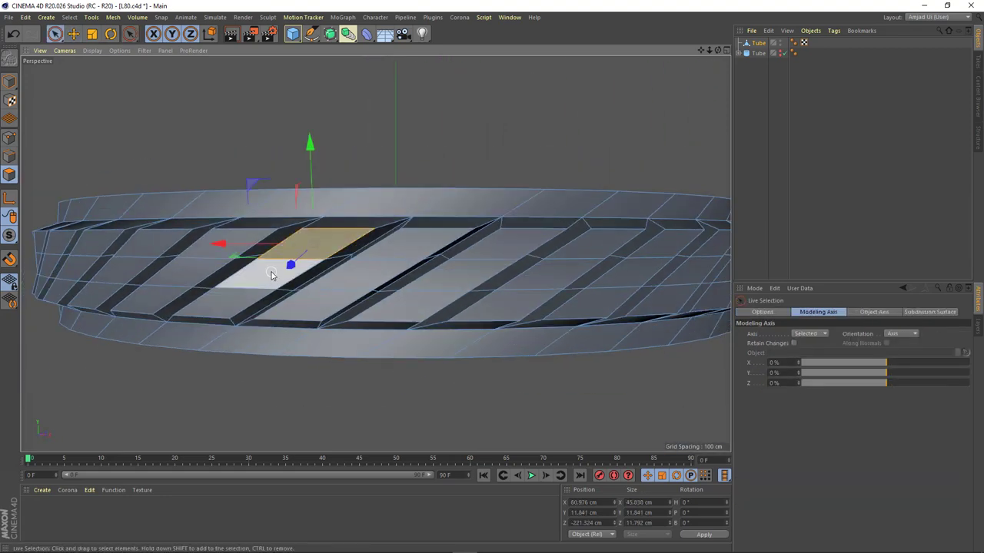
shift+click(361, 282)
mouse_move(449, 295)
alt+mouse_down()
mouse_move(458, 288)
mouse_move(401, 301)
alt+mouse_up()
alt+drag(343, 331, 399, 256)
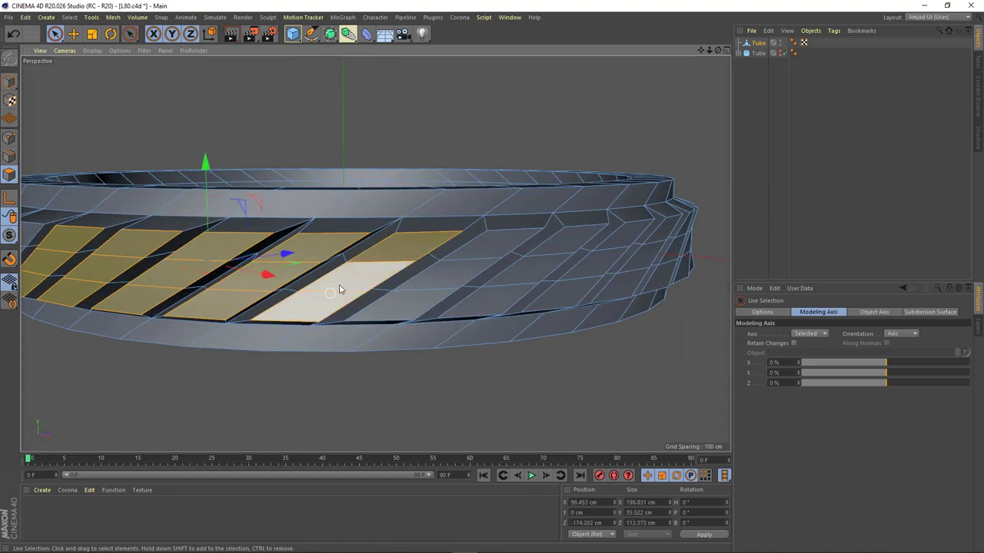
mouse_move(420, 301)
alt+mouse_down()
mouse_move(527, 257)
mouse_move(399, 266)
alt+mouse_up()
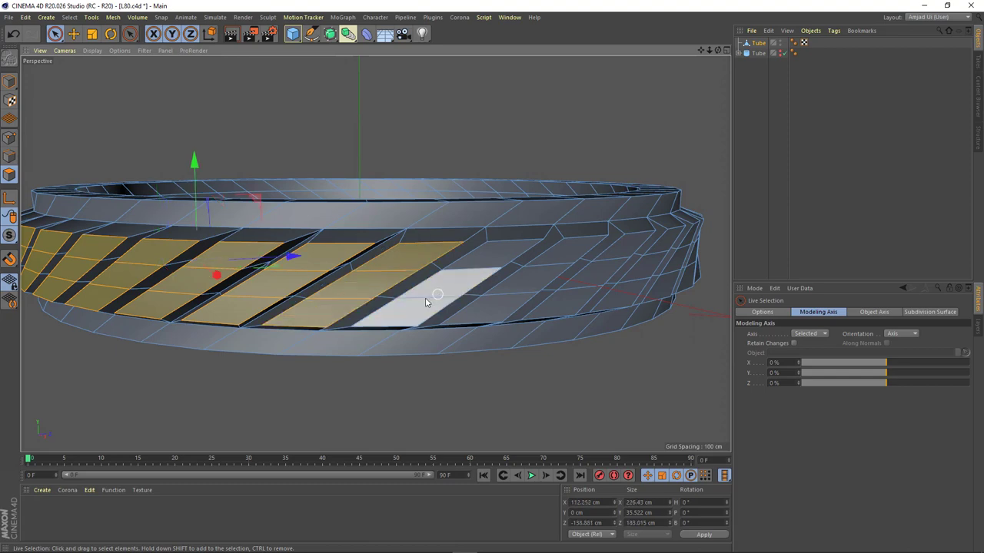
Add the remaining strip polygons around the tube to the selection.
mouse_move(503, 270)
alt+mouse_down()
mouse_move(384, 277)
mouse_move(441, 294)
mouse_move(372, 307)
alt+mouse_up()
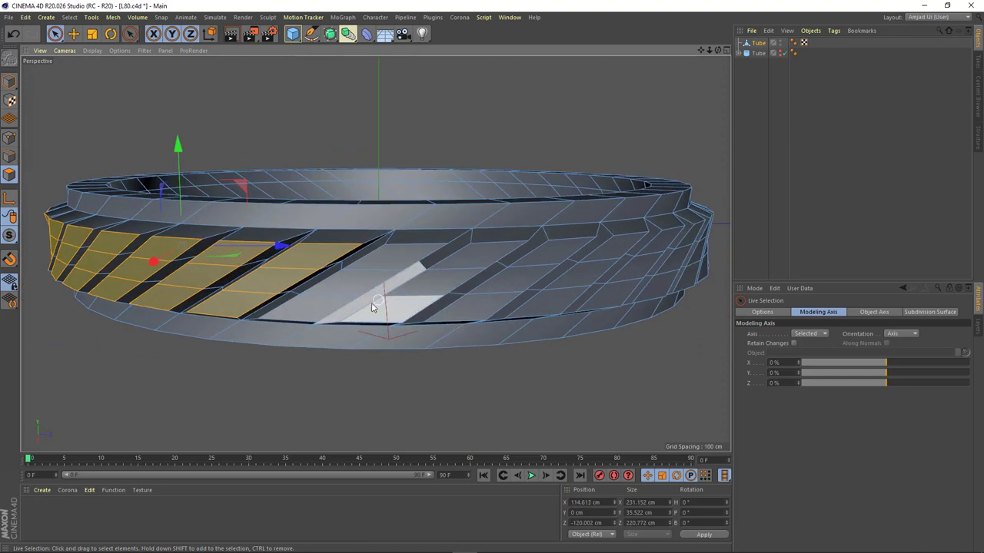
mouse_move(452, 279)
alt+mouse_down()
mouse_move(444, 263)
mouse_move(479, 254)
alt+mouse_up()
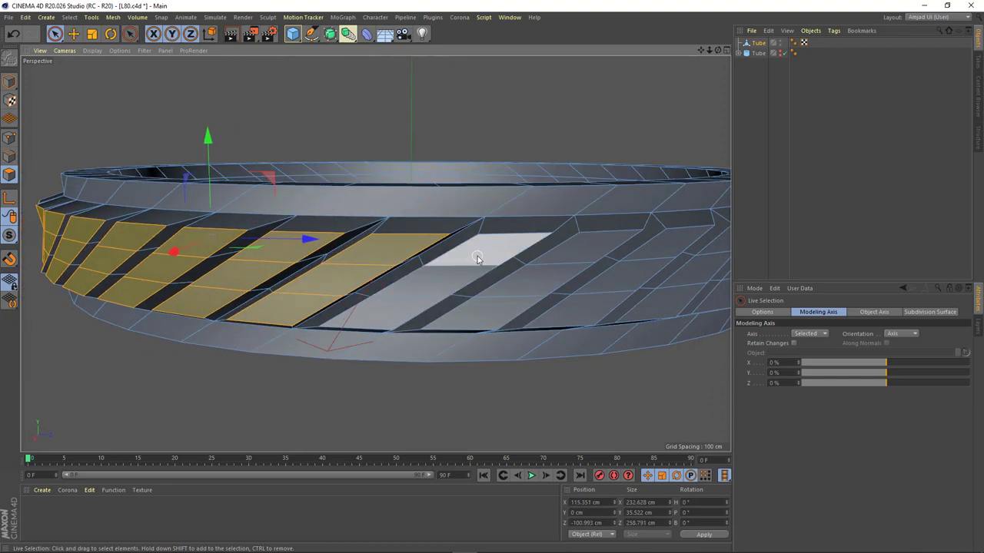
shift+click(478, 254)
mouse_move(496, 297)
shift+mouse_down()
mouse_move(578, 265)
mouse_move(312, 241)
mouse_move(310, 284)
shift+mouse_up()
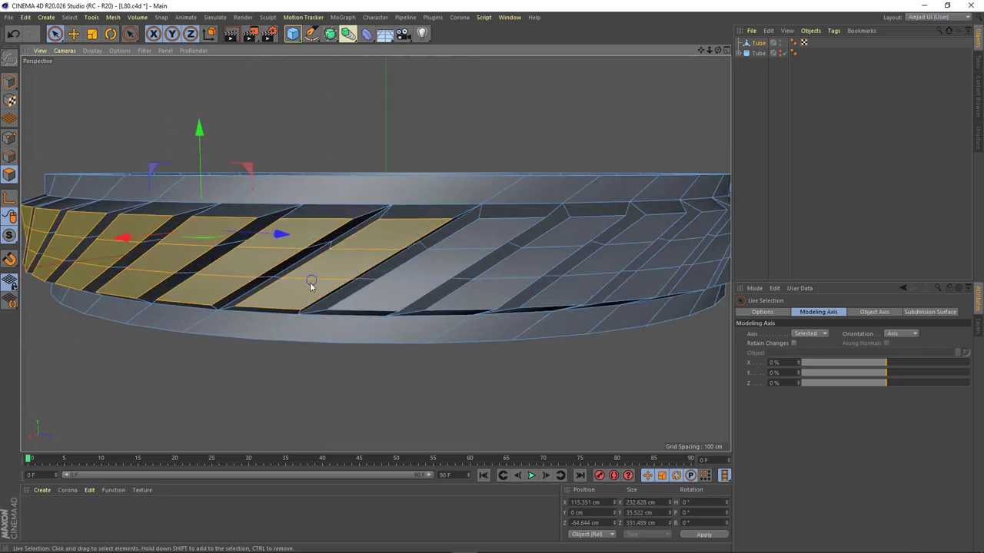
alt+drag(615, 255, 408, 286)
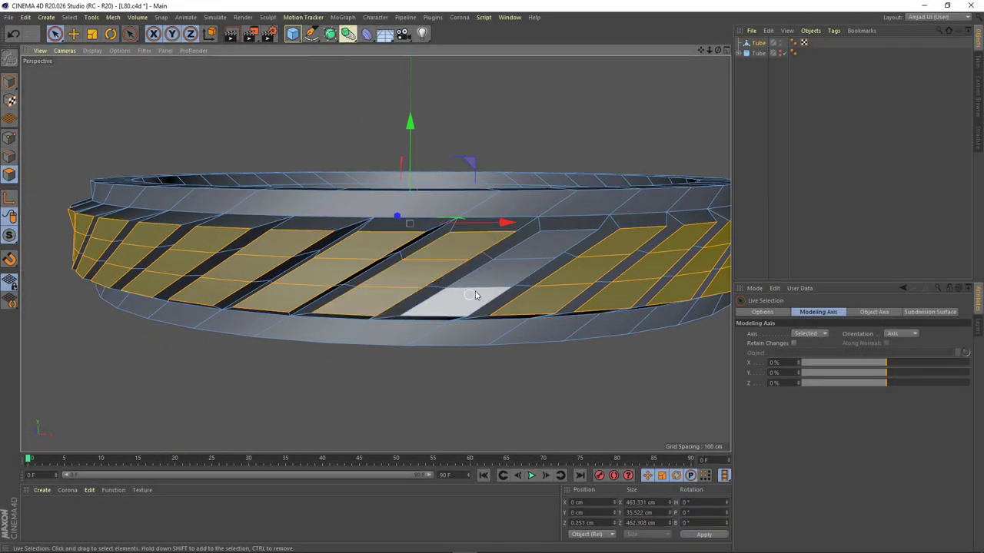
mouse_move(405, 255)
alt+mouse_down()
mouse_move(392, 270)
mouse_move(373, 268)
mouse_move(309, 222)
mouse_move(640, 183)
mouse_move(492, 253)
mouse_move(374, 263)
mouse_move(418, 291)
alt+mouse_up()
scroll(327, 280, up, 2)
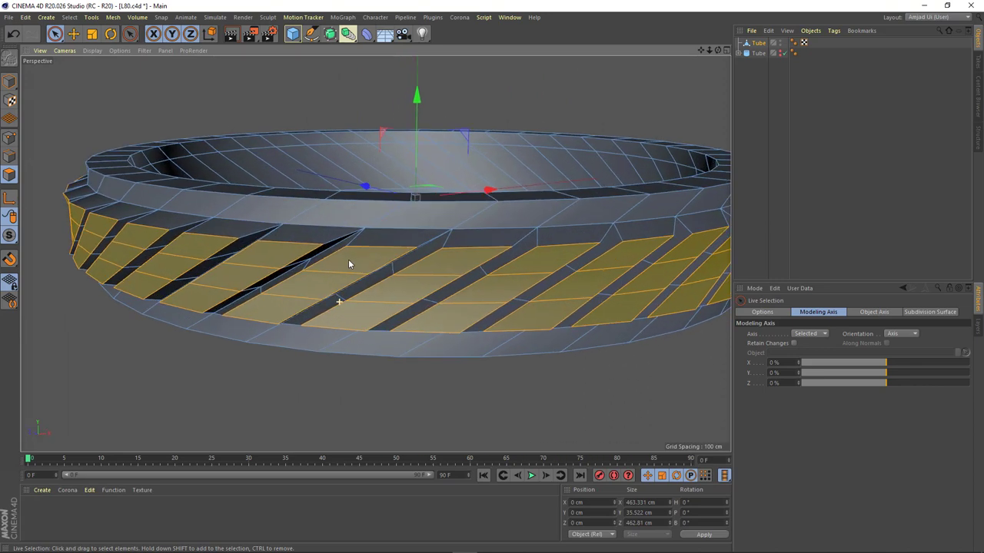
alt+drag(347, 263, 351, 259)
Inset the selected strip faces by 1.4 cm with Extrude Inner.
right_click(352, 261)
click(373, 341)
alt+drag(373, 341, 346, 269)
alt+drag(399, 315, 351, 261)
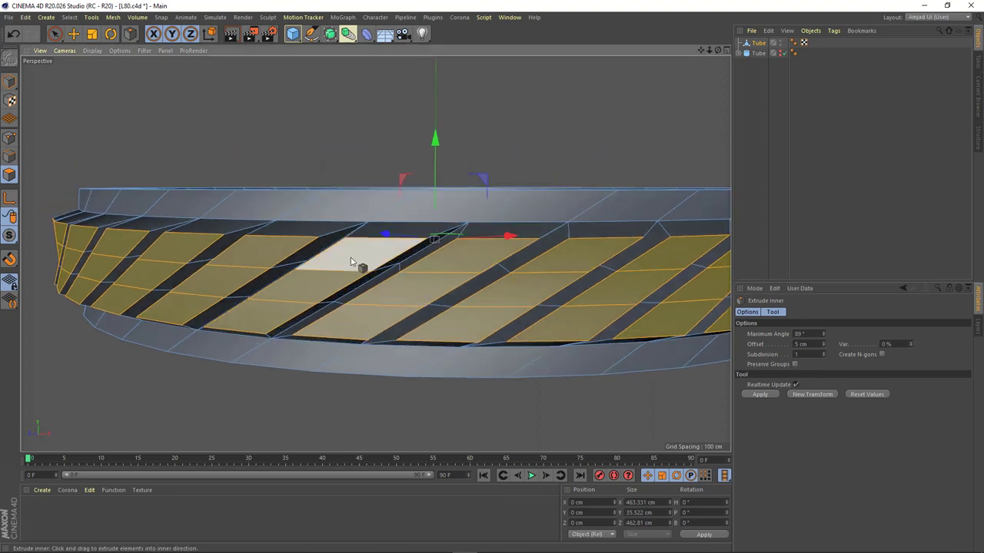
drag(434, 238, 469, 240)
scroll(347, 254, up, 5)
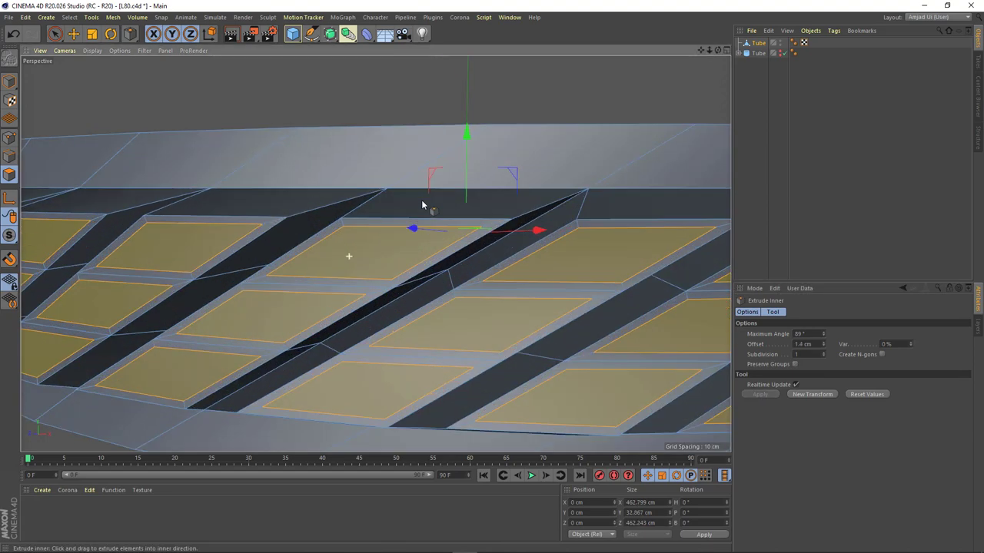
scroll(356, 259, down, 2)
drag(373, 246, 371, 242)
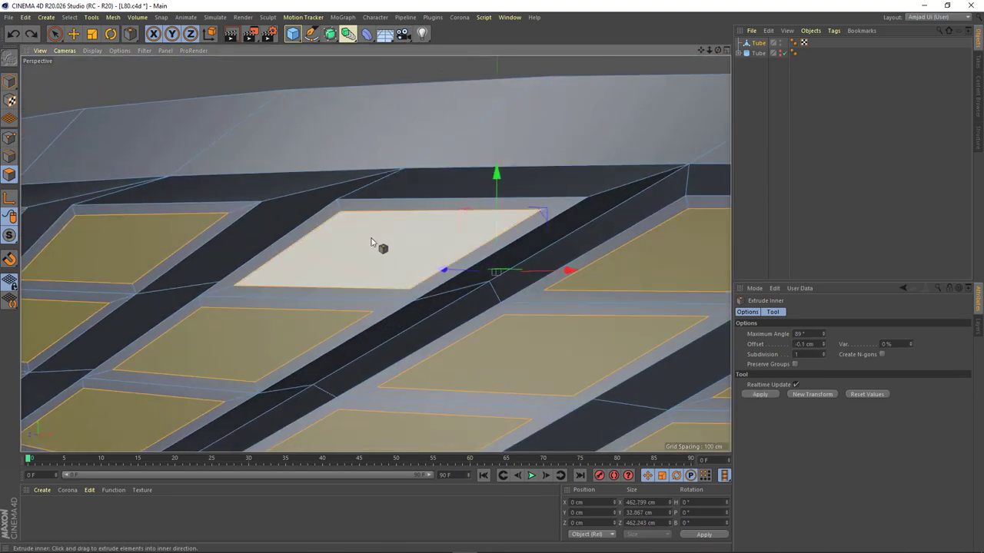
scroll(365, 242, up, 2)
scroll(402, 274, down, 2)
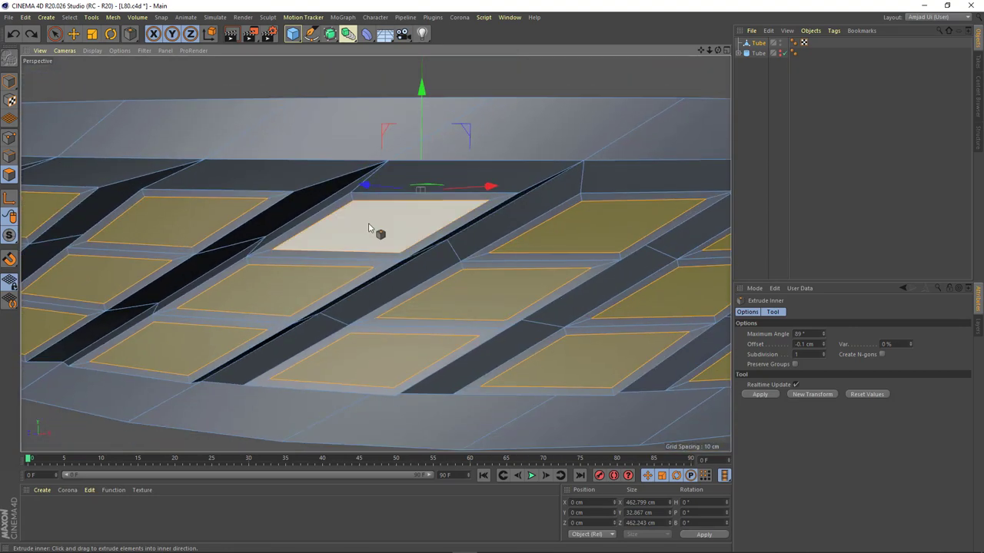
Extrude the inset faces inward about -6.3 cm to form recesses.
right_click(393, 338)
click(393, 327)
drag(505, 325, 390, 318)
alt+drag(390, 318, 329, 285)
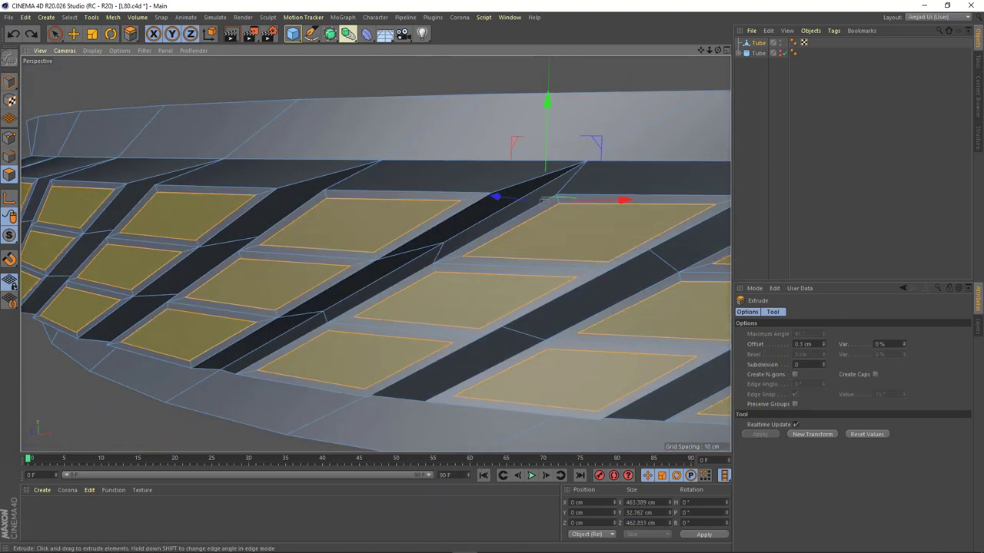
drag(492, 307, 469, 307)
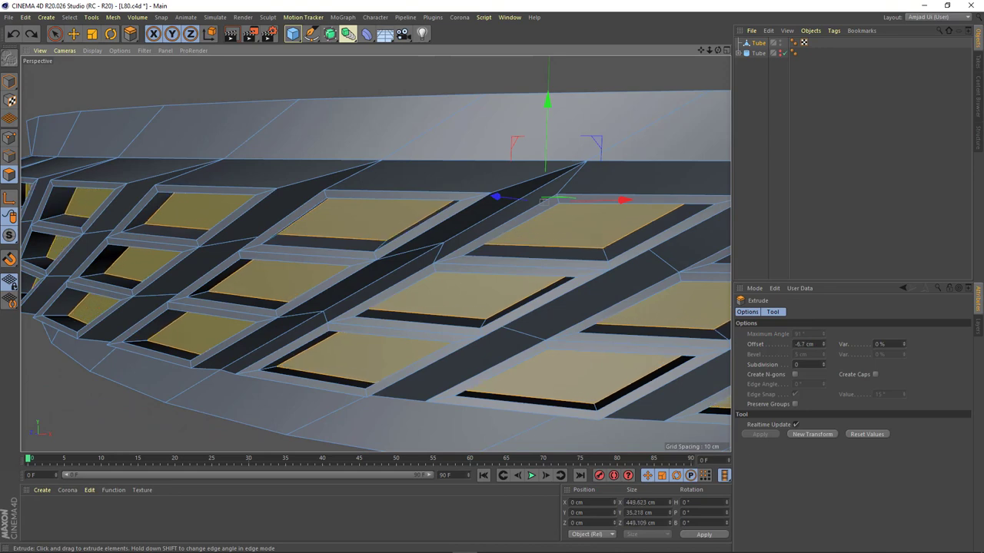
scroll(375, 261, down, 5)
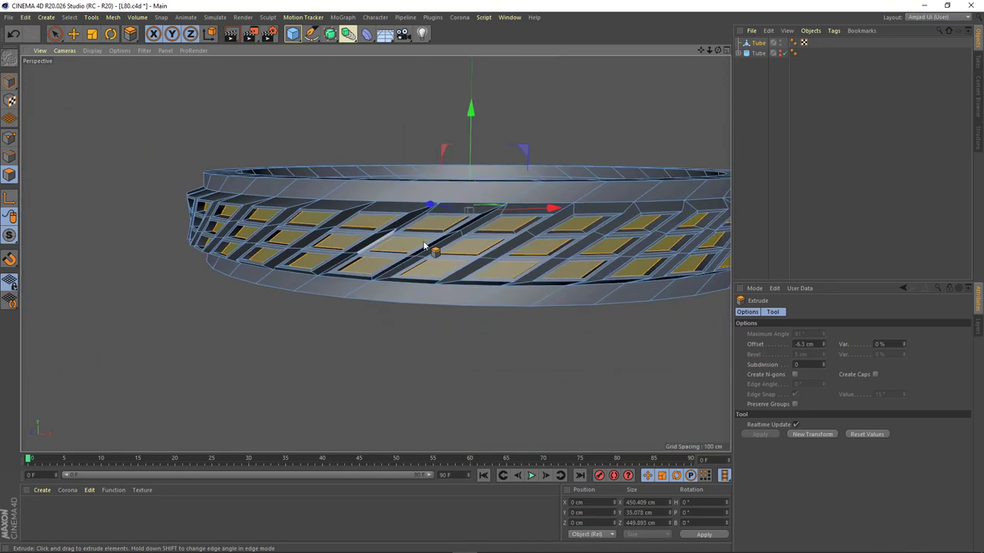
mouse_move(375, 262)
alt+mouse_down()
mouse_move(391, 263)
mouse_move(354, 82)
alt+mouse_up()
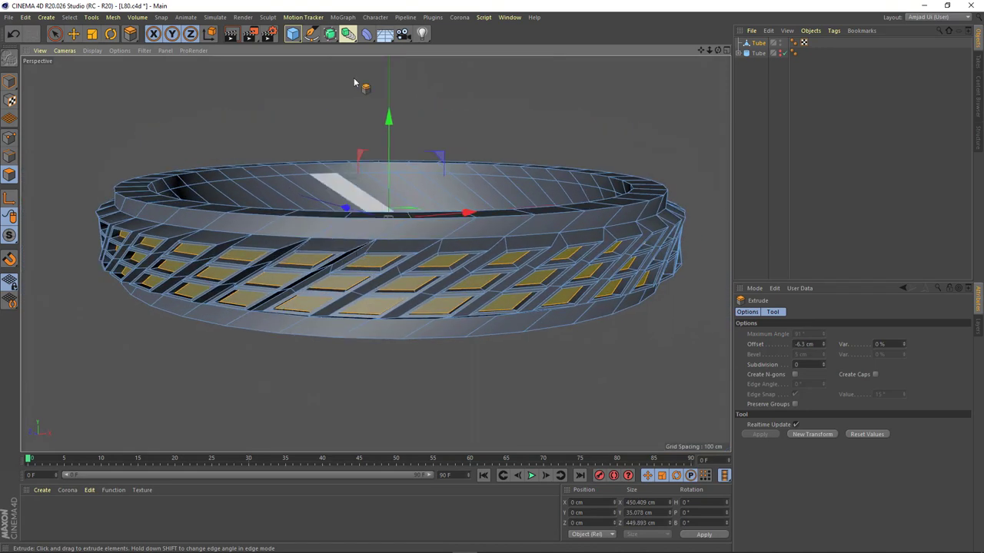
Place the Tube under a Subdivision Surface and set the viewport to Gouraud Shading.
alt+click(331, 34)
click(763, 51)
click(776, 43)
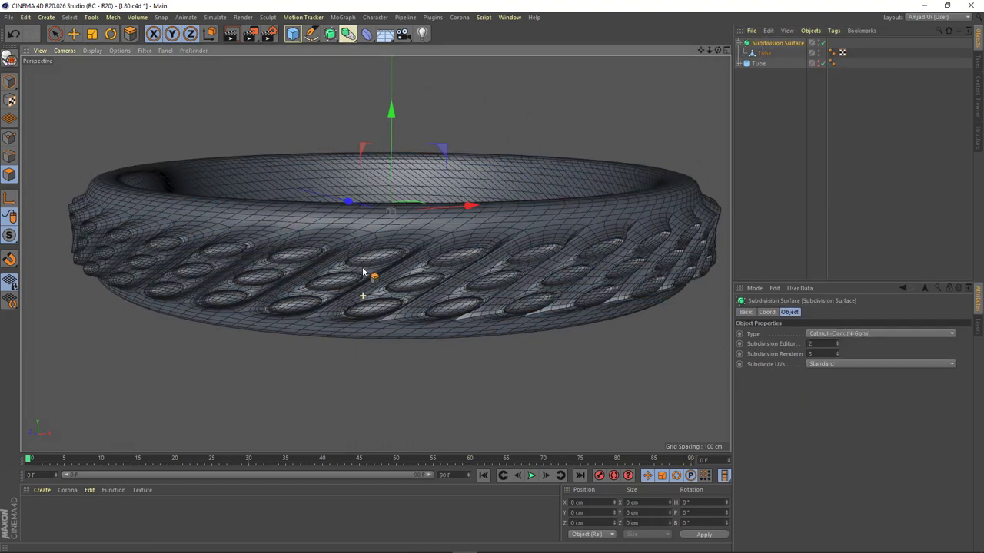
scroll(365, 274, up, 5)
click(92, 50)
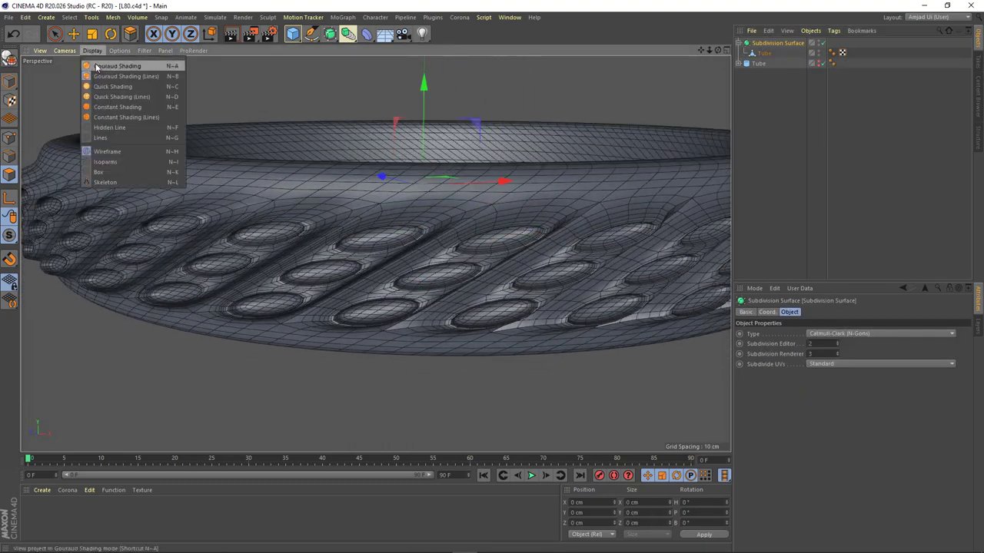
click(111, 70)
click(832, 52)
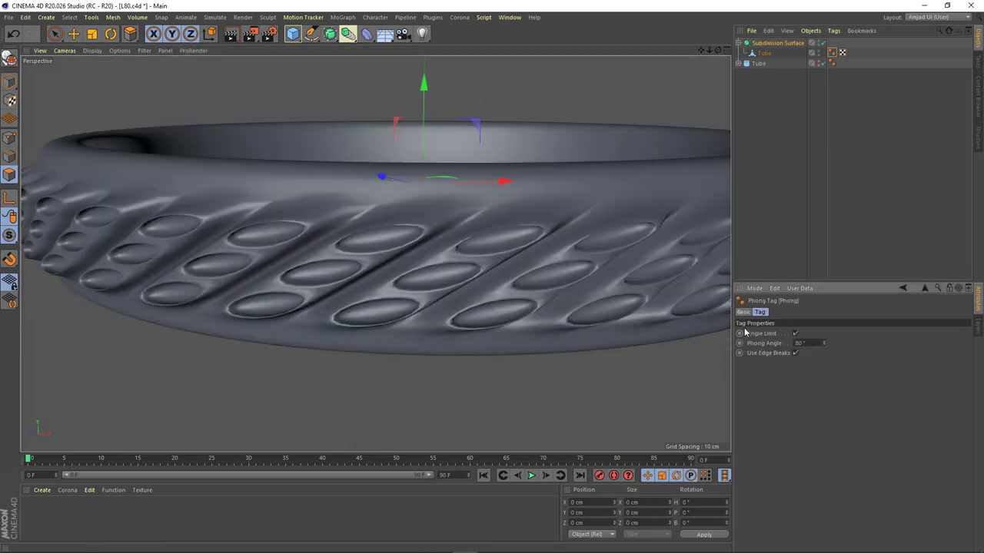
mouse_move(405, 285)
alt+mouse_down()
mouse_move(478, 300)
mouse_move(368, 305)
alt+mouse_up()
scroll(469, 290, down, 5)
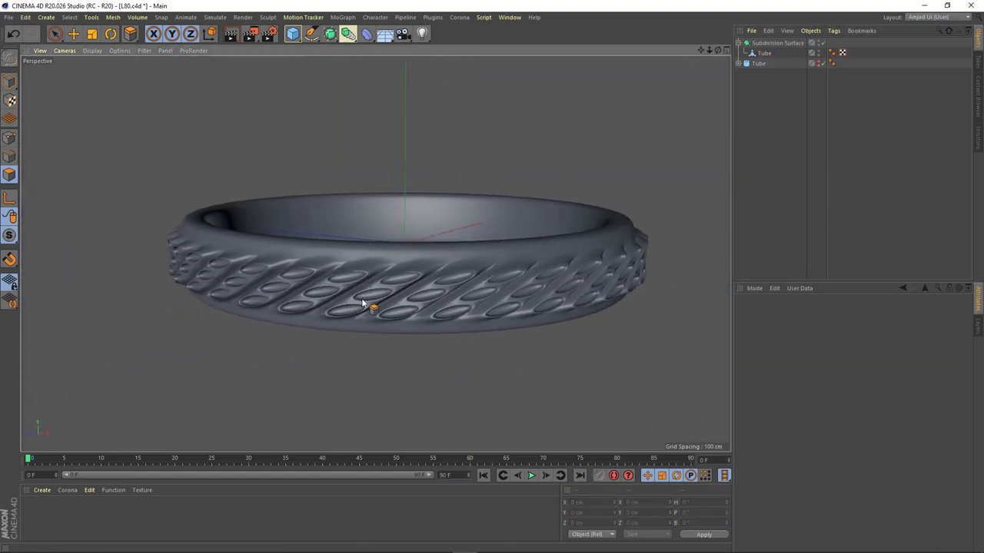
scroll(436, 291, up, 6)
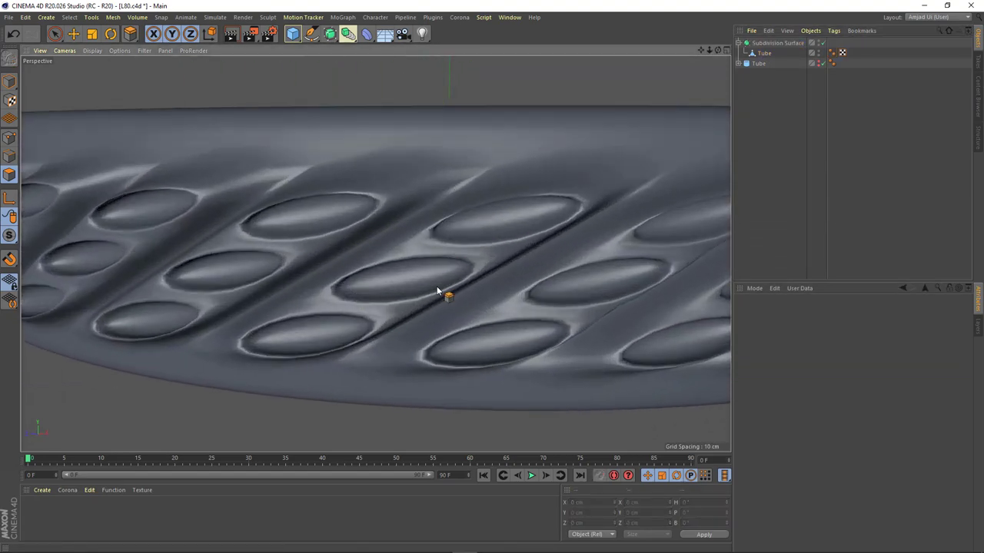
alt+drag(436, 291, 441, 279)
Raise the Subdivision Surface editor level from 2 to 3.
click(776, 43)
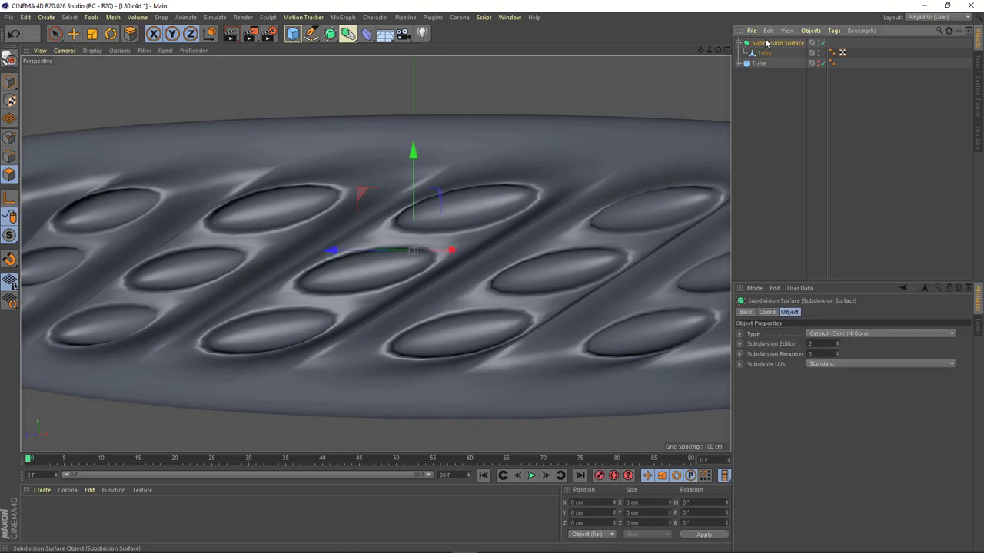
click(837, 341)
scroll(527, 306, down, 2)
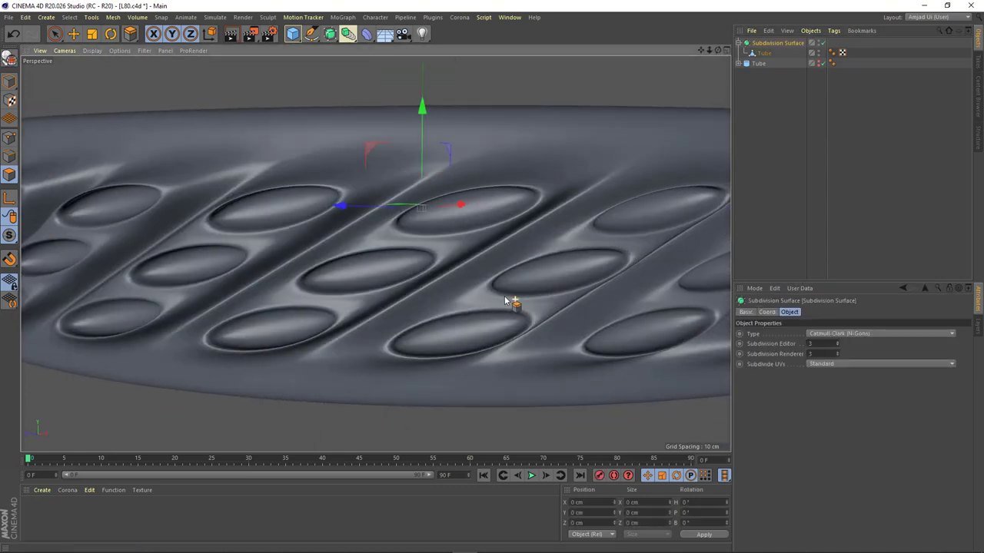
mouse_move(512, 301)
alt+mouse_down()
mouse_move(554, 300)
mouse_move(333, 297)
mouse_move(431, 269)
alt+mouse_up()
With subdivision disabled, select the top and bottom rim rings and extrude them 5.1 cm.
click(764, 53)
key(d)
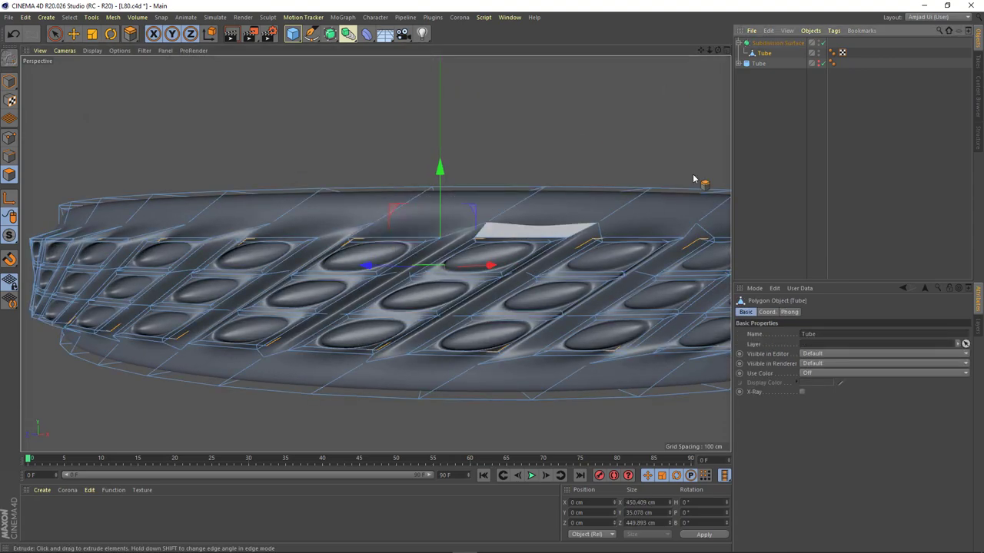
click(822, 42)
alt+drag(301, 251, 359, 209)
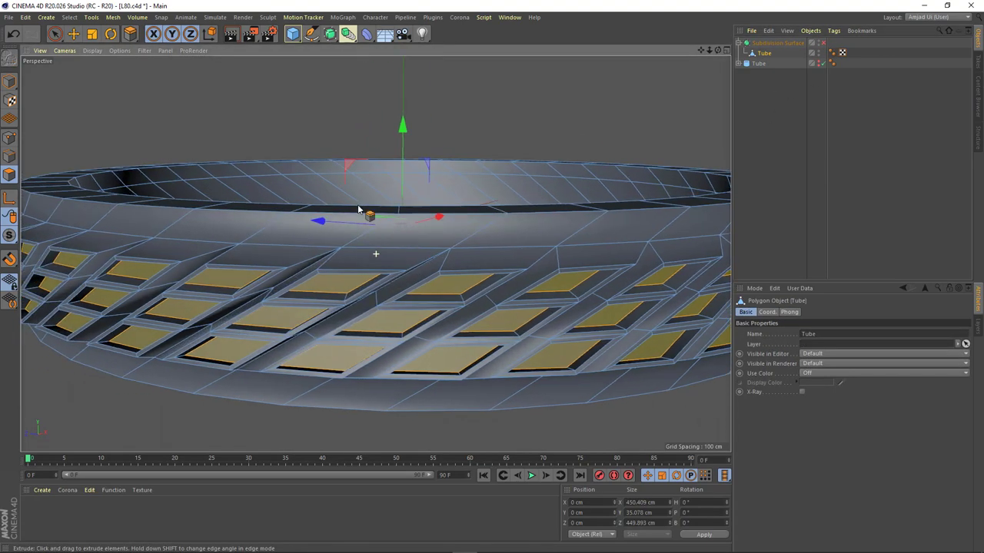
click(378, 120)
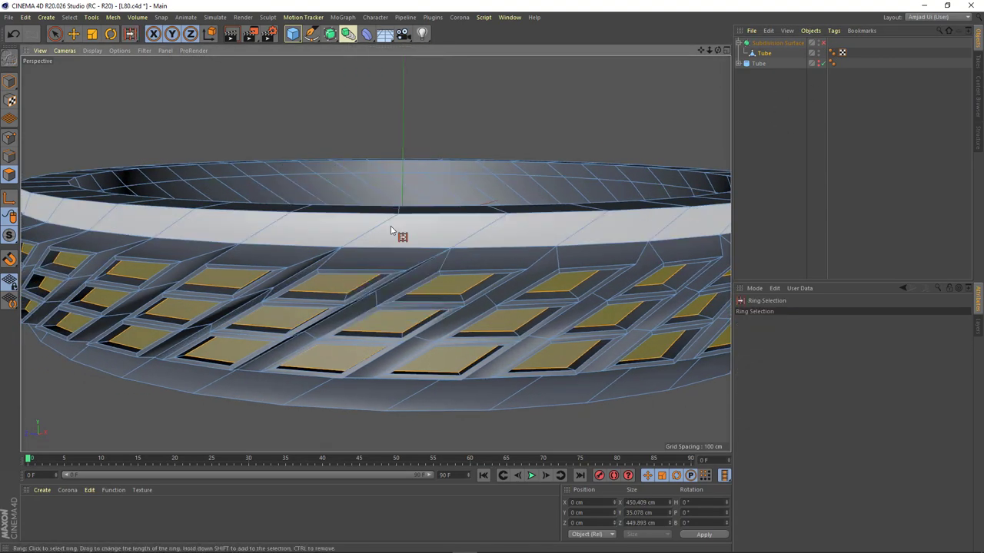
click(372, 233)
shift+click(309, 400)
mouse_move(310, 399)
alt+mouse_down()
mouse_move(384, 315)
mouse_move(369, 326)
mouse_move(355, 233)
mouse_move(351, 242)
mouse_move(389, 274)
mouse_move(453, 270)
mouse_move(344, 298)
mouse_move(356, 305)
mouse_move(408, 262)
alt+mouse_up()
right_click(351, 241)
click(371, 328)
Shrink the rim faces to 82% with Normal Scale and re-enable the Subdivision Surface.
right_click(409, 261)
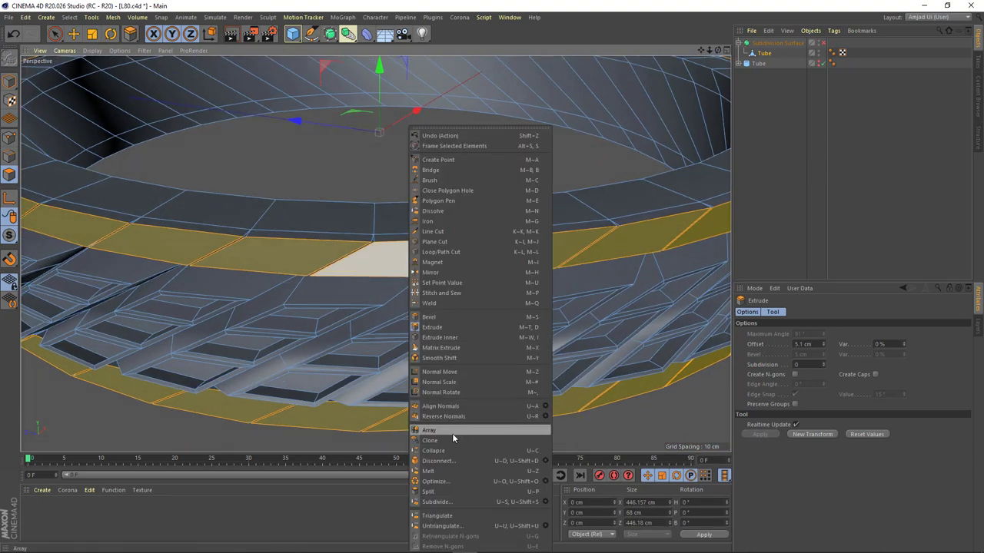
click(453, 388)
alt+drag(461, 380, 430, 361)
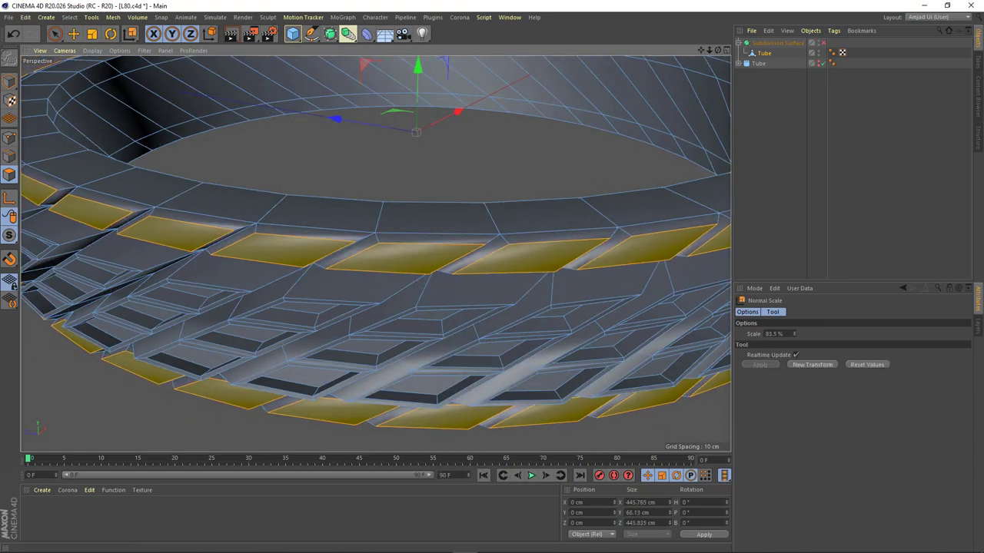
scroll(440, 265, down, 3)
mouse_move(440, 266)
alt+mouse_down()
mouse_move(400, 231)
mouse_move(340, 264)
mouse_move(406, 279)
mouse_move(400, 243)
mouse_move(413, 259)
mouse_move(518, 258)
mouse_move(461, 282)
mouse_move(407, 326)
mouse_move(428, 268)
mouse_move(428, 333)
mouse_move(434, 197)
mouse_move(424, 203)
mouse_move(408, 268)
mouse_move(332, 218)
alt+mouse_up()
click(820, 43)
Loop-cut the Tube mesh to add an edge loop close to the bangle's top rim.
click(400, 261)
right_click(344, 227)
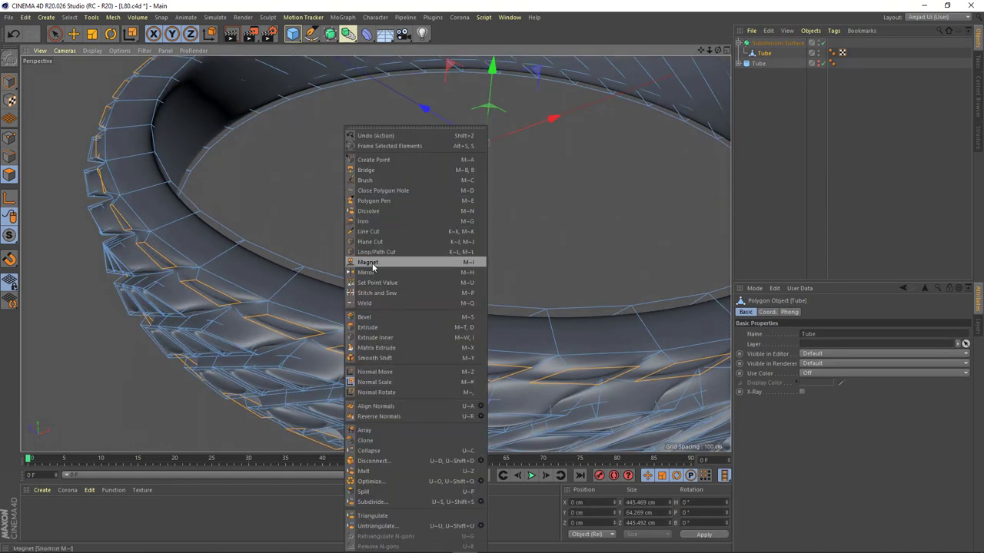
click(384, 254)
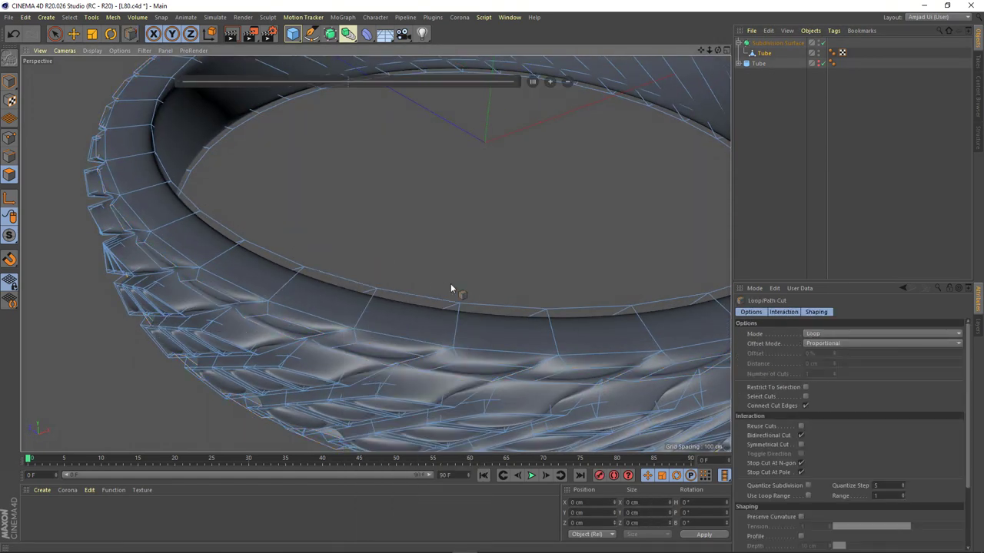
scroll(399, 294, up, 3)
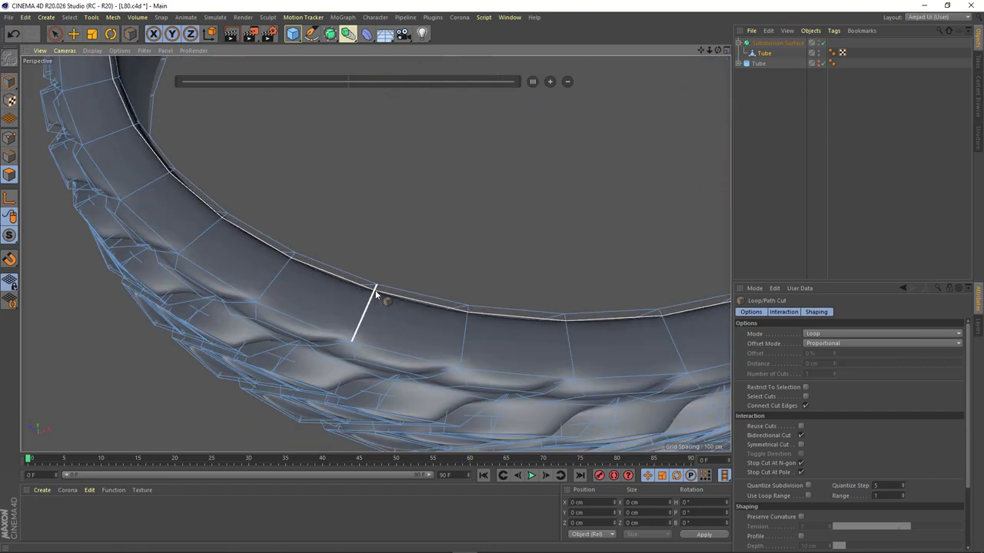
click(375, 290)
Inspect the new rim edge loops up close and from above, then change viewport shading.
scroll(358, 328, up, 2)
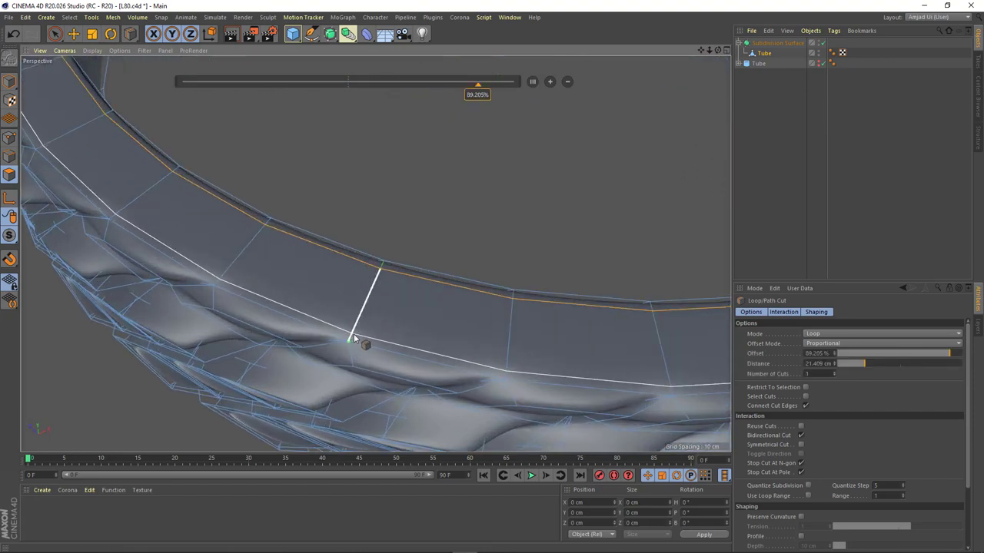
mouse_move(391, 275)
alt+mouse_down()
mouse_move(359, 306)
mouse_move(240, 197)
mouse_move(191, 238)
mouse_move(374, 253)
mouse_move(153, 115)
mouse_move(191, 171)
mouse_move(281, 184)
alt+mouse_up()
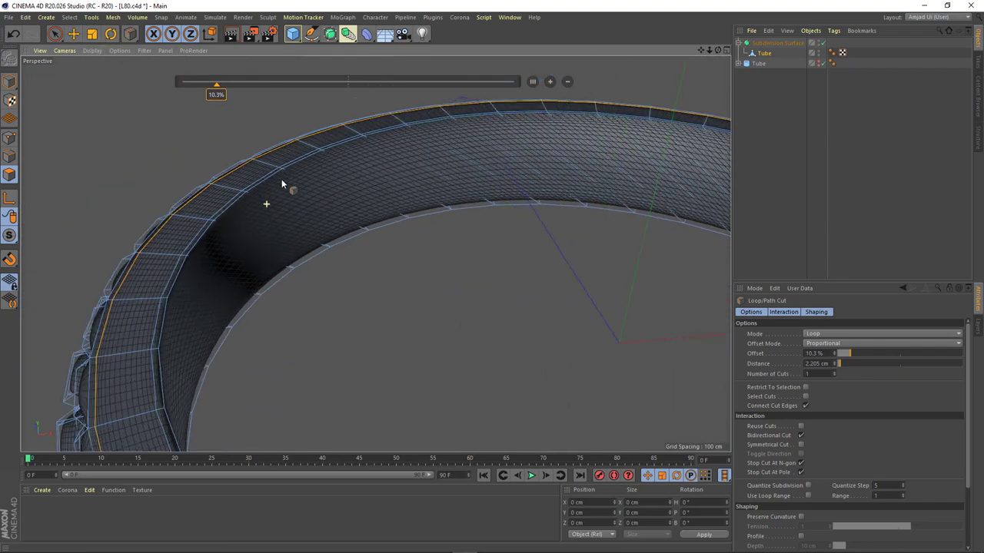
scroll(282, 184, up, 3)
scroll(248, 179, up, 3)
scroll(303, 213, up, 3)
scroll(302, 213, up, 3)
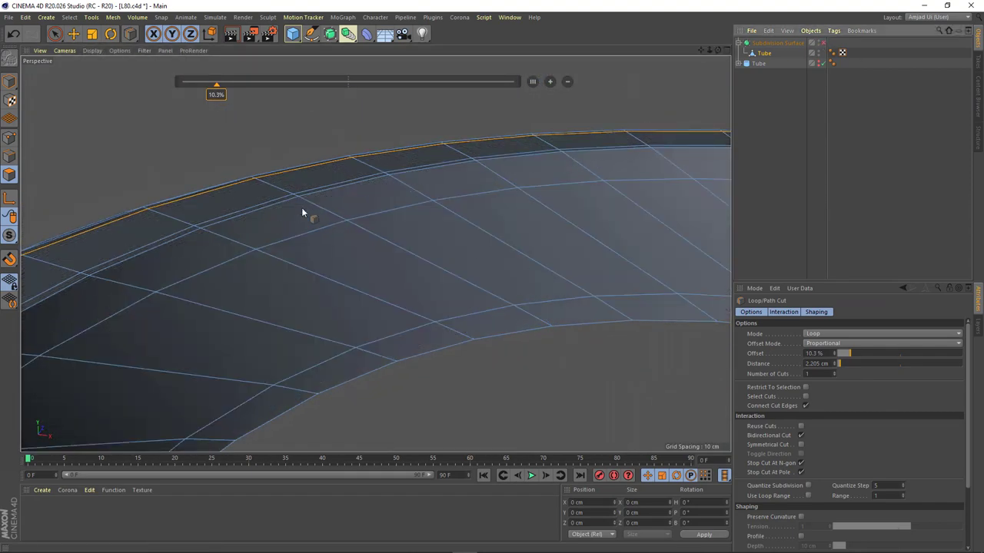
scroll(302, 213, down, 2)
scroll(301, 213, up, 2)
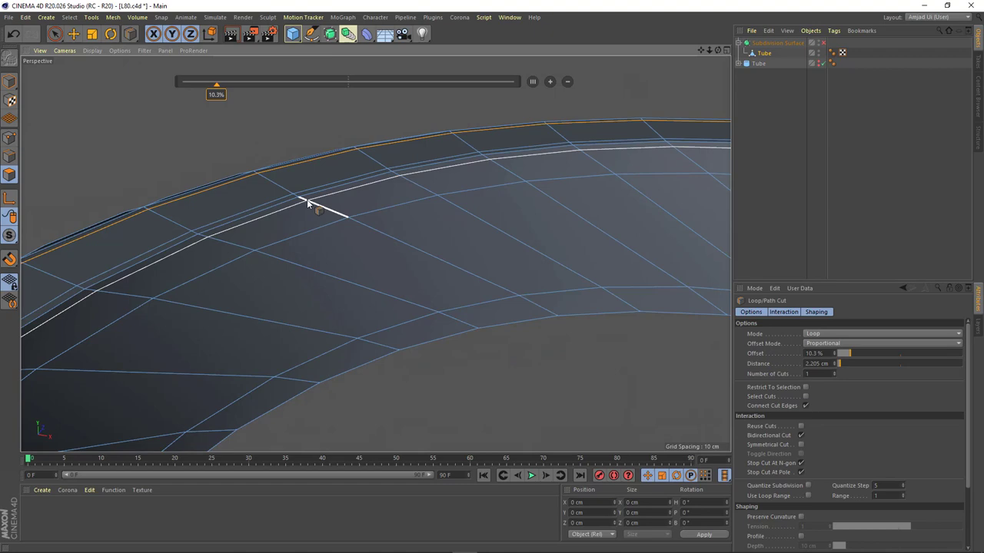
mouse_move(306, 199)
alt+mouse_down()
mouse_move(407, 328)
mouse_move(409, 293)
mouse_move(382, 236)
mouse_move(342, 323)
mouse_move(337, 294)
alt+mouse_up()
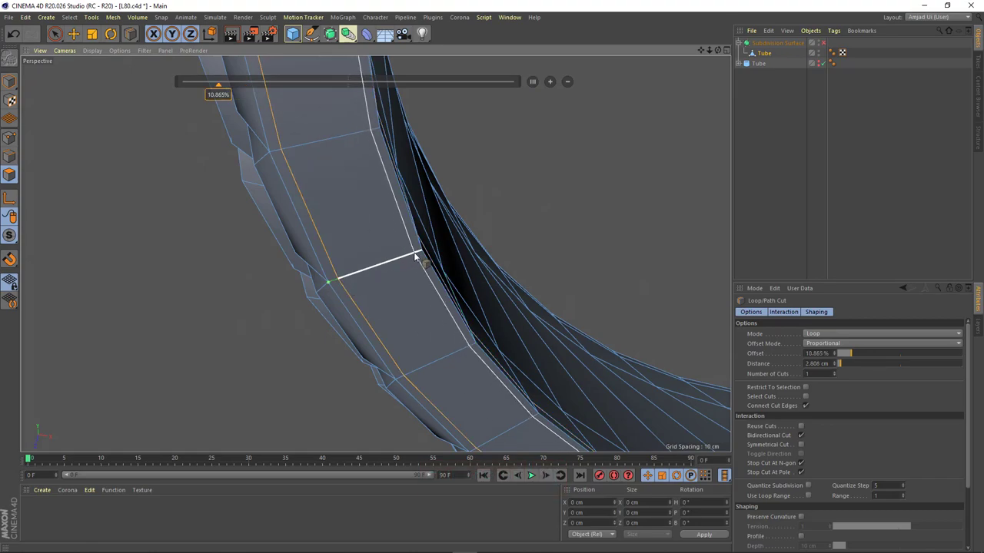
scroll(415, 258, down, 5)
mouse_move(448, 371)
alt+mouse_down()
mouse_move(397, 244)
mouse_move(364, 258)
alt+mouse_up()
click(92, 50)
Hide the wireframe and ring-select the Tube's faces along the top rim.
click(107, 63)
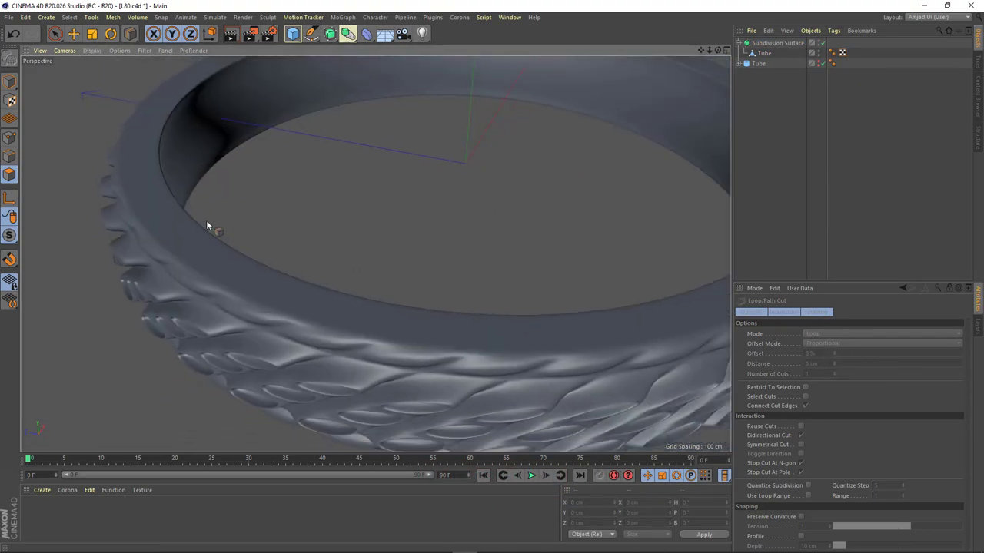
mouse_move(206, 222)
alt+mouse_down()
mouse_move(220, 235)
mouse_move(369, 202)
mouse_move(327, 168)
mouse_move(292, 186)
mouse_move(728, 110)
alt+mouse_up()
click(764, 53)
alt+drag(420, 238, 262, 267)
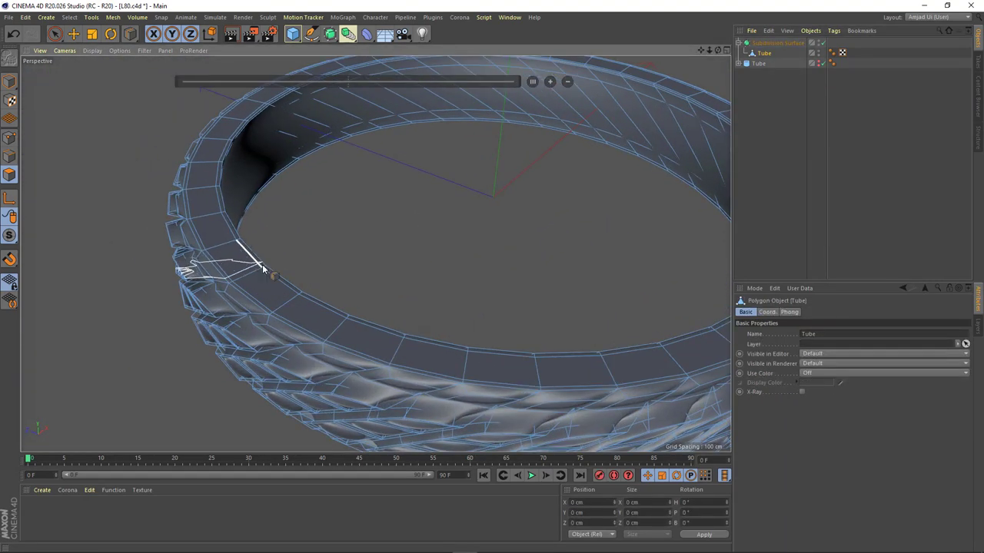
click(307, 203)
scroll(254, 263, up, 2)
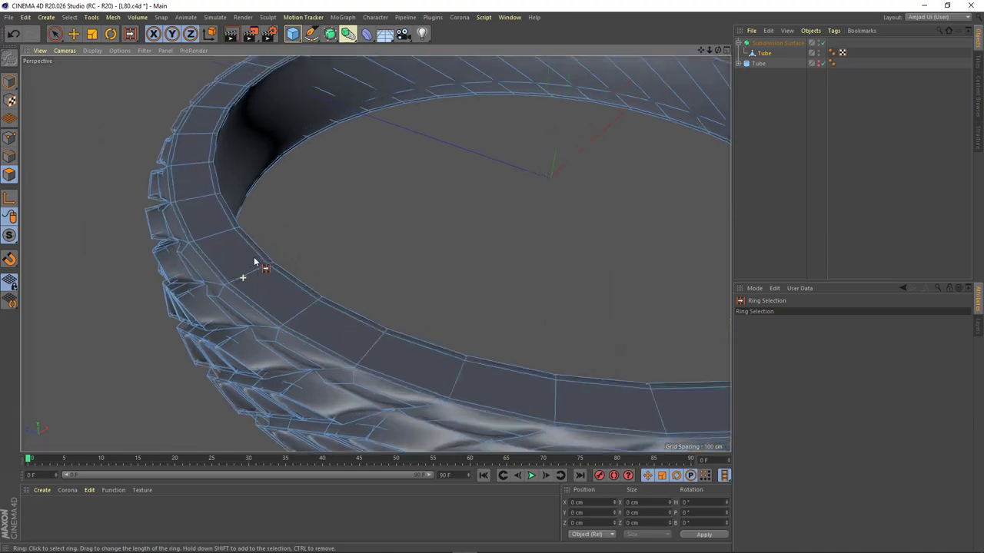
scroll(254, 273, up, 2)
scroll(264, 284, down, 3)
mouse_move(331, 301)
alt+mouse_down()
mouse_move(362, 288)
mouse_move(385, 307)
mouse_move(398, 271)
mouse_move(389, 176)
mouse_move(351, 248)
alt+mouse_up()
Extrude the selected rim face ring outward by 4 cm into a raised lip.
right_click(329, 295)
click(350, 326)
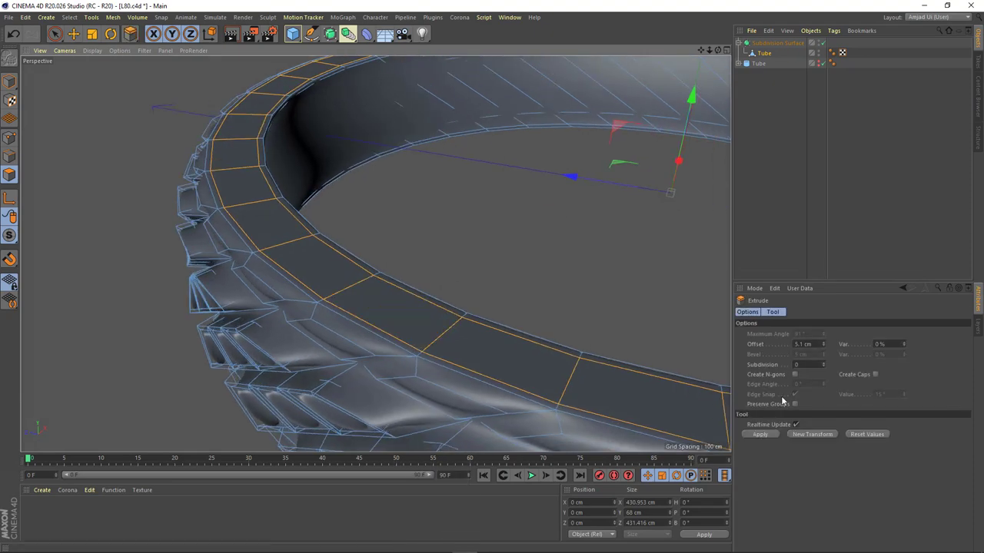
drag(441, 329, 464, 329)
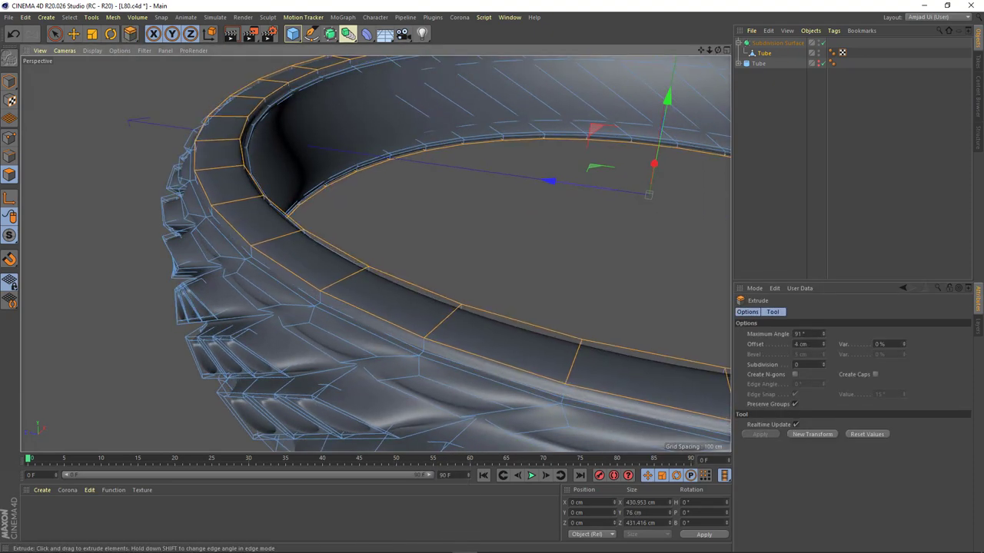
scroll(325, 277, up, 2)
scroll(322, 298, up, 2)
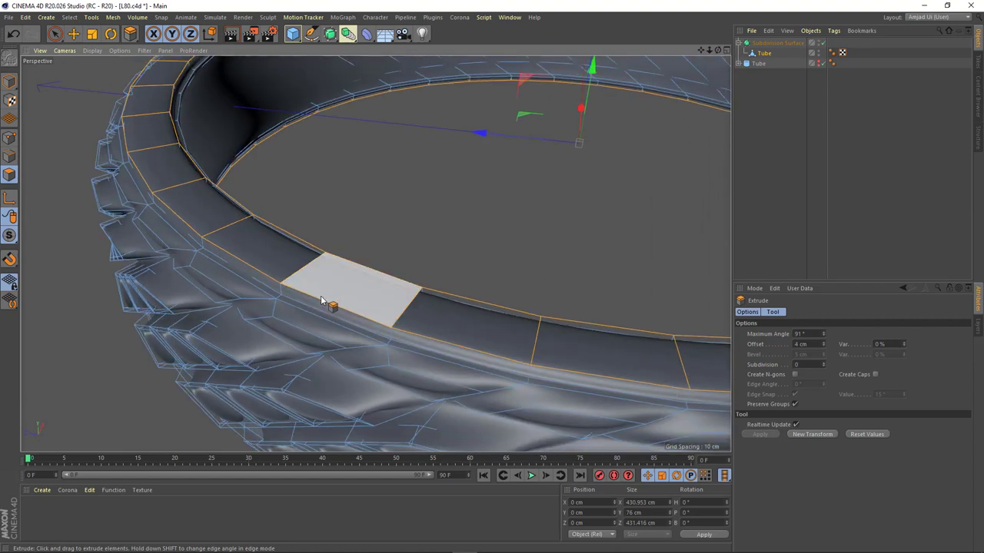
scroll(518, 294, down, 3)
mouse_move(402, 292)
alt+mouse_down()
mouse_move(389, 280)
mouse_move(543, 292)
mouse_move(412, 302)
mouse_move(384, 235)
mouse_move(410, 257)
mouse_move(419, 182)
mouse_move(432, 284)
mouse_move(507, 389)
alt+mouse_up()
scroll(619, 341, up, 3)
Orbit in close around the ring's outer edge and low side to view the gold bangle.
scroll(621, 330, up, 2)
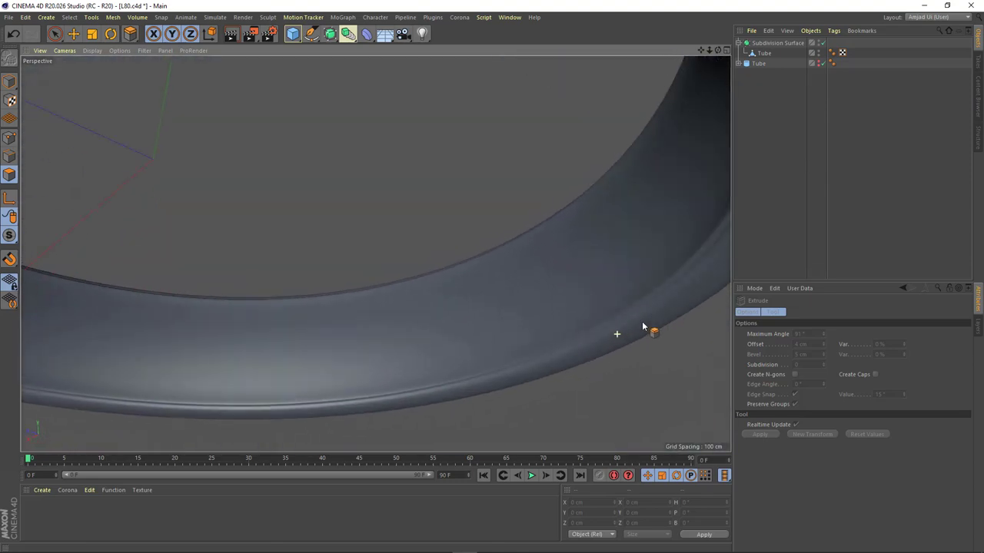
alt+drag(621, 330, 472, 234)
scroll(471, 234, down, 5)
mouse_move(186, 281)
alt+mouse_down()
mouse_move(314, 257)
mouse_move(325, 320)
mouse_move(318, 305)
mouse_move(333, 327)
alt+mouse_up()
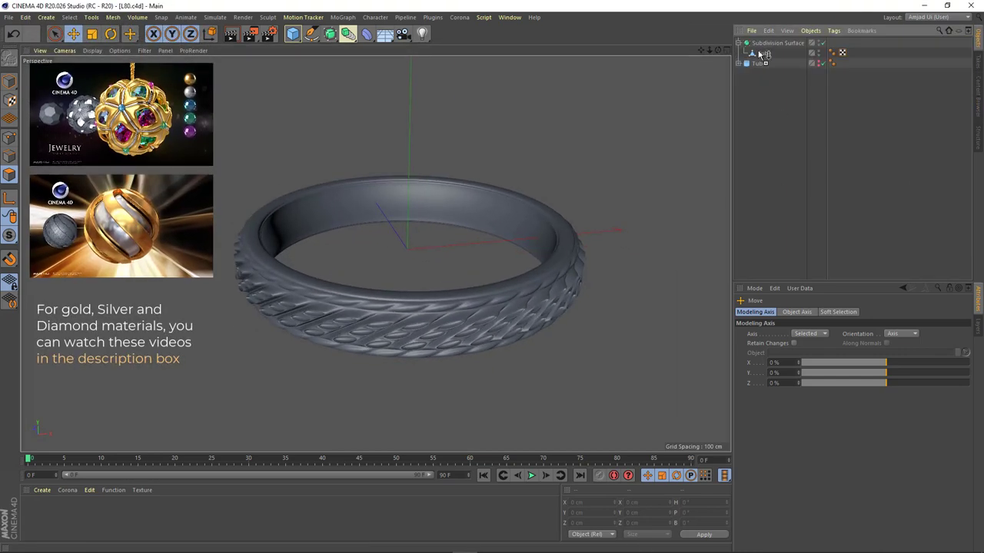
scroll(423, 355, up, 5)
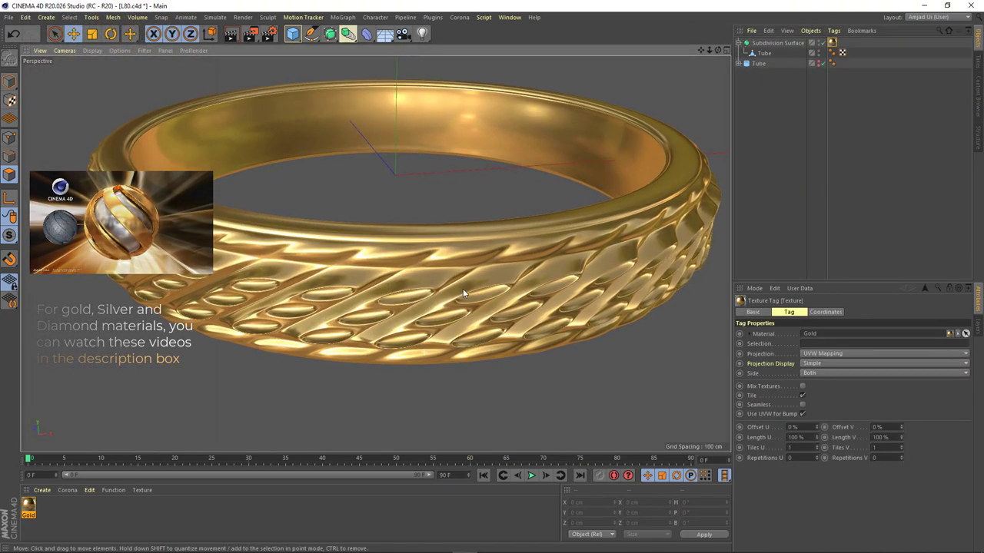
mouse_move(462, 289)
alt+mouse_down()
mouse_move(409, 258)
mouse_move(415, 304)
alt+mouse_up()
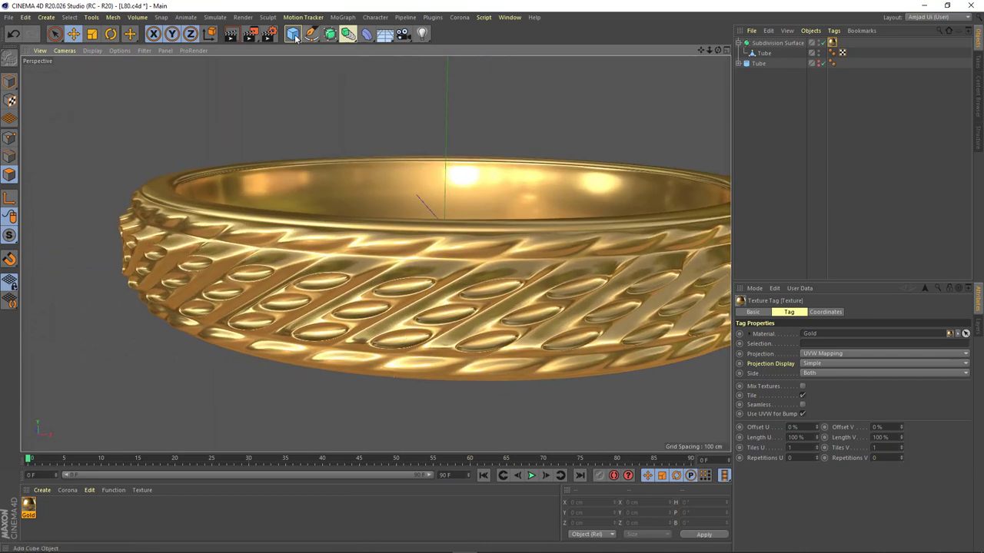
Add a Platonic primitive and set its Type to Bucky.
click(292, 34)
click(380, 103)
click(795, 354)
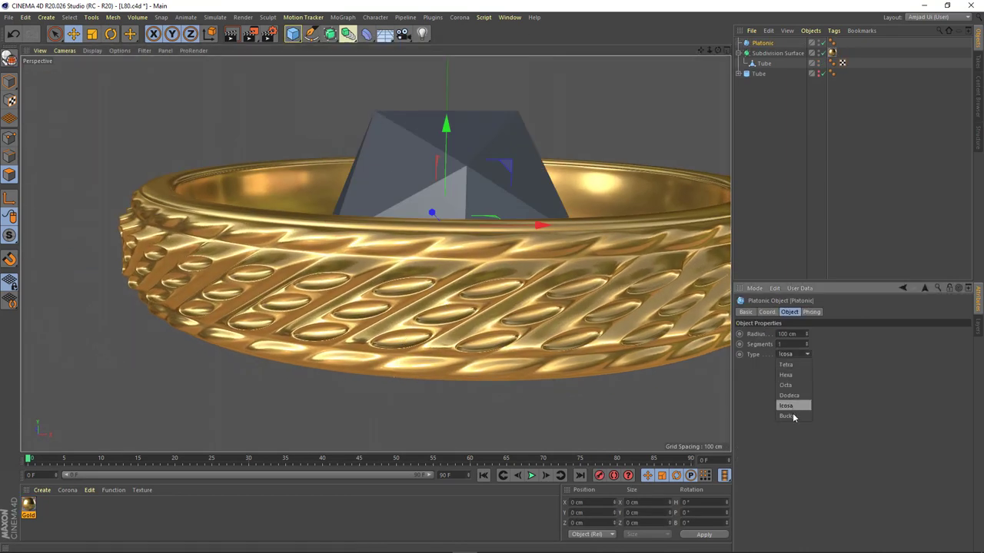
click(791, 405)
Show wireframe, delete the Platonic's Phong tag, and shrink its radius to 9.746 cm.
click(93, 50)
click(127, 75)
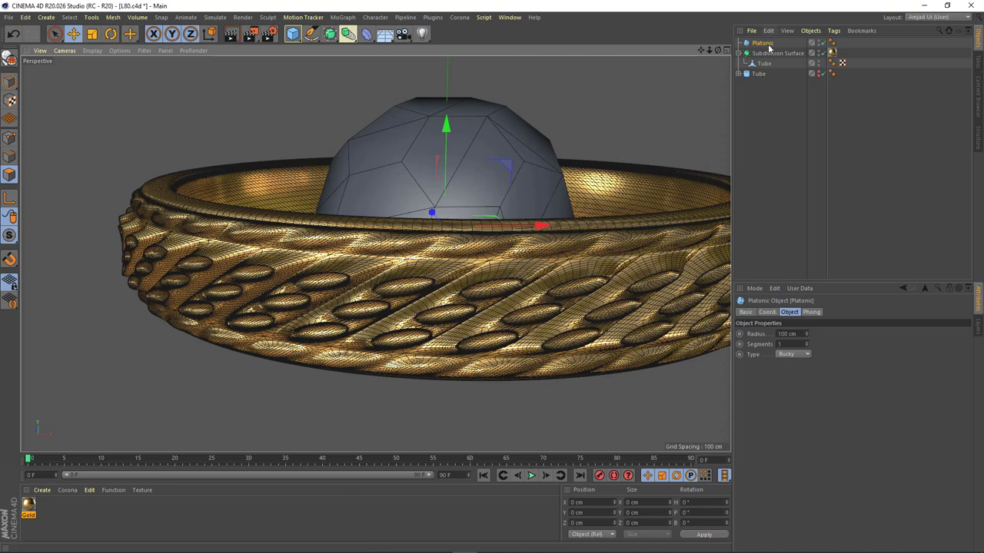
key(Delete)
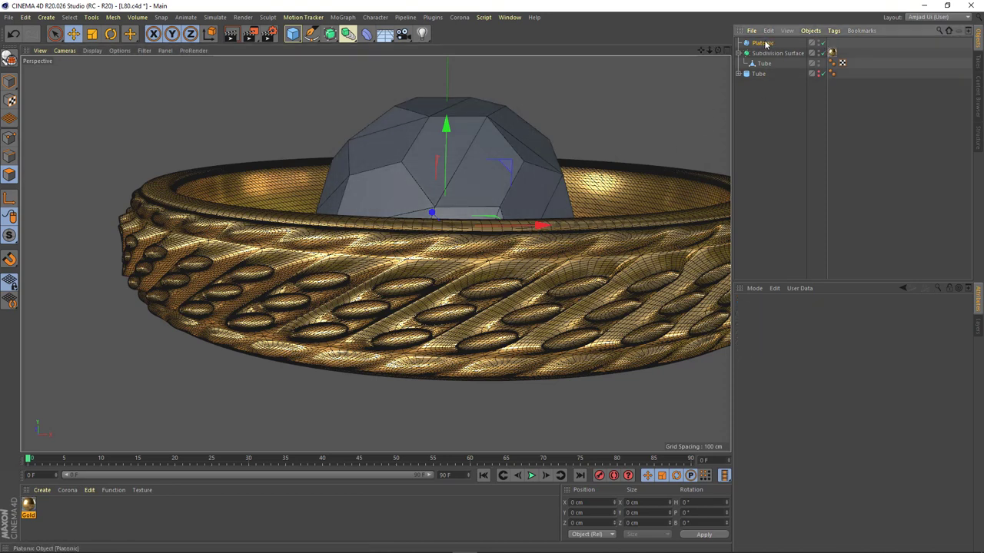
click(765, 43)
alt+drag(426, 216, 207, 111)
mouse_move(576, 185)
mouse_down()
mouse_move(477, 182)
mouse_move(469, 144)
mouse_up()
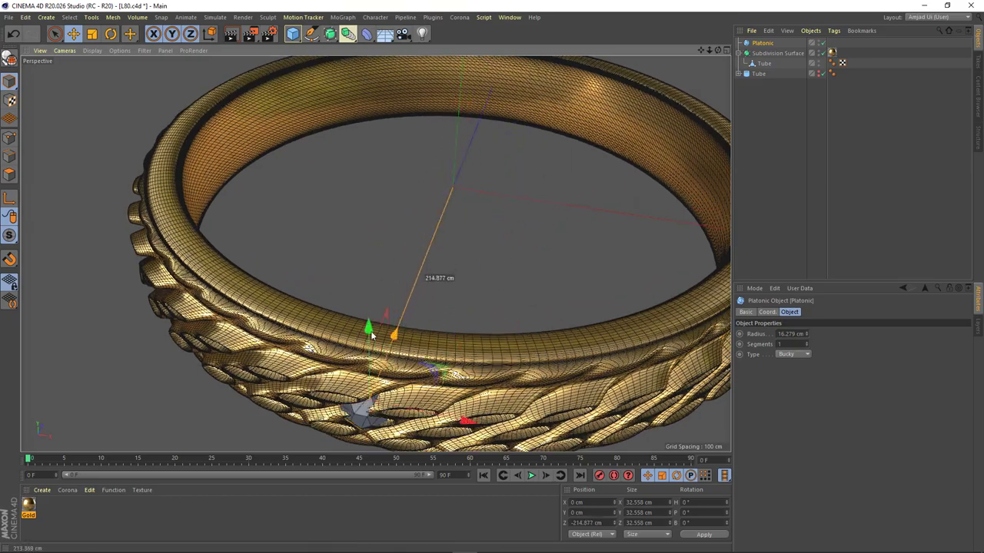
key(o)
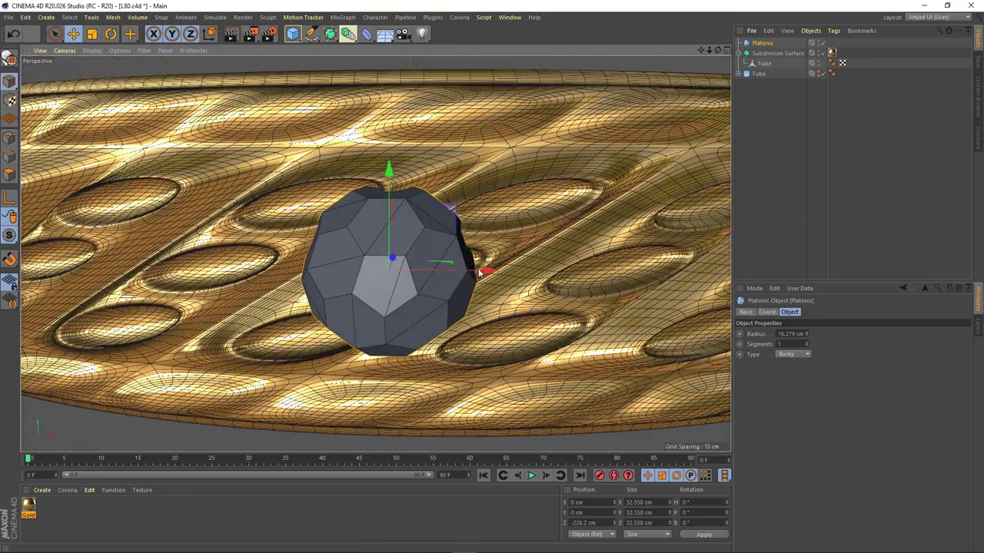
drag(479, 273, 355, 244)
Return to smooth shading without wireframe and display the gem's position, scale and rotation values.
alt+drag(178, 125, 152, 118)
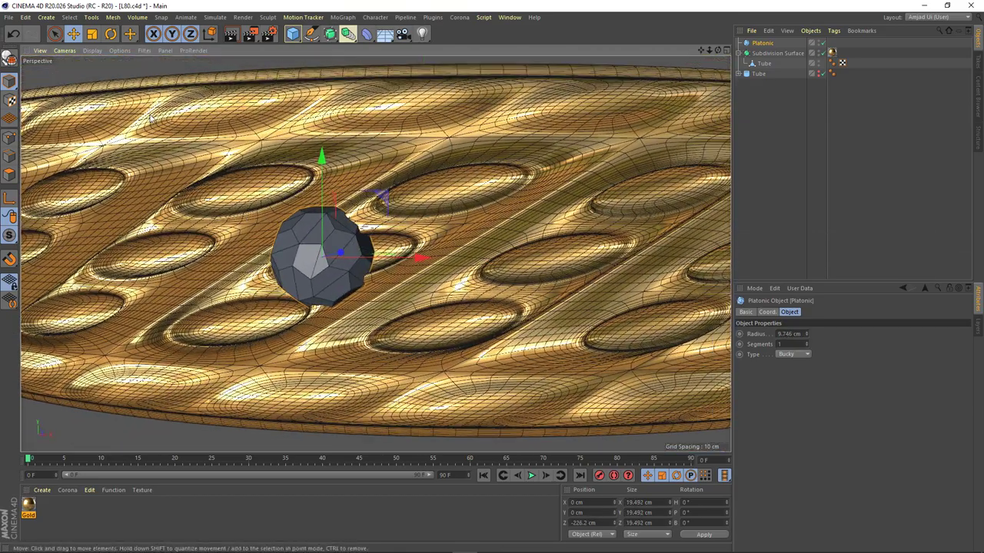
click(91, 52)
click(101, 66)
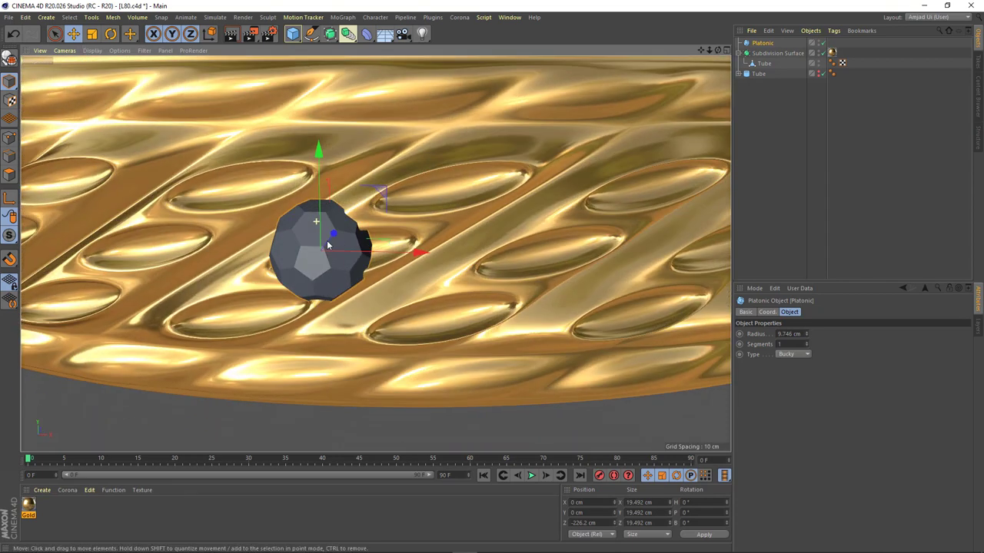
alt+drag(361, 248, 404, 246)
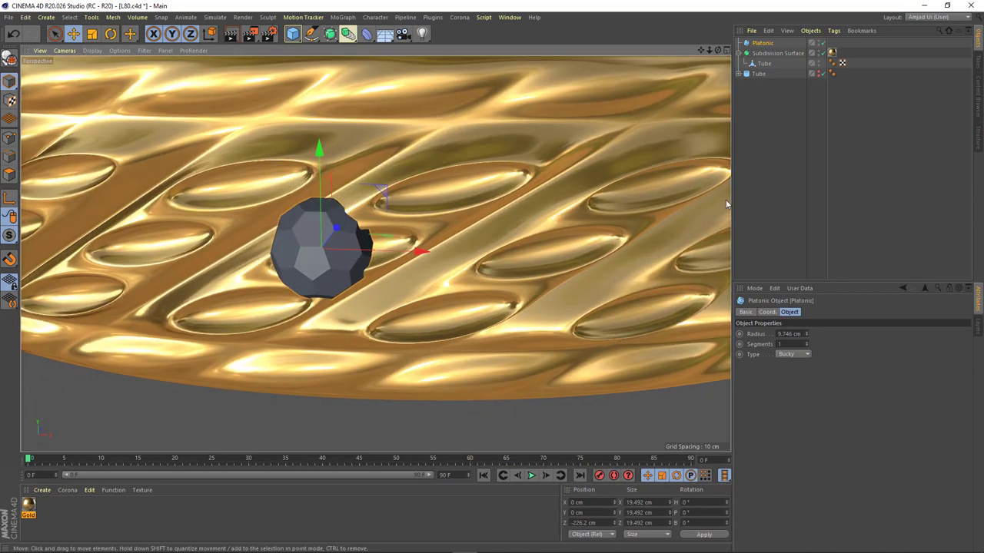
click(767, 312)
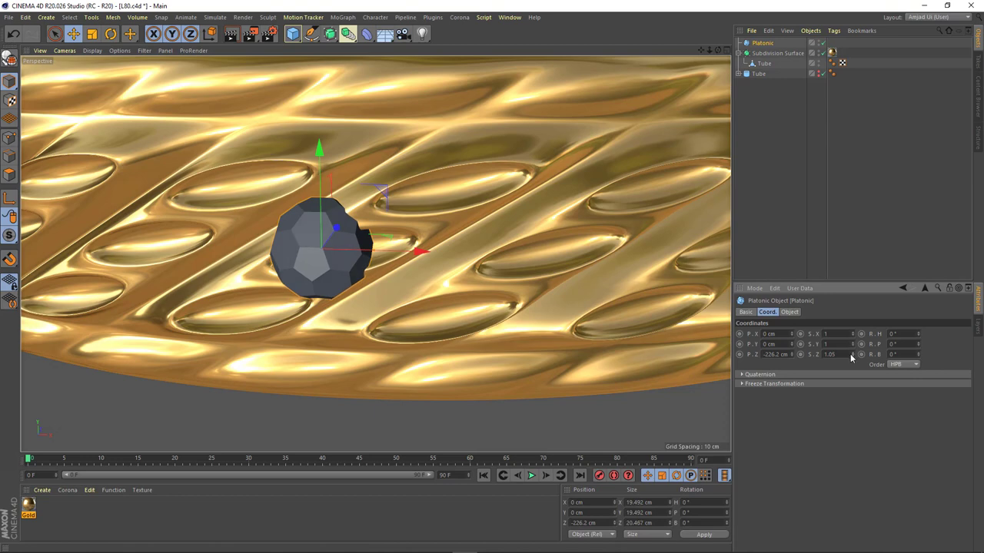
Stretch the gem into an oval, move and tilt it toward a recess, and hide textures.
drag(419, 251, 401, 254)
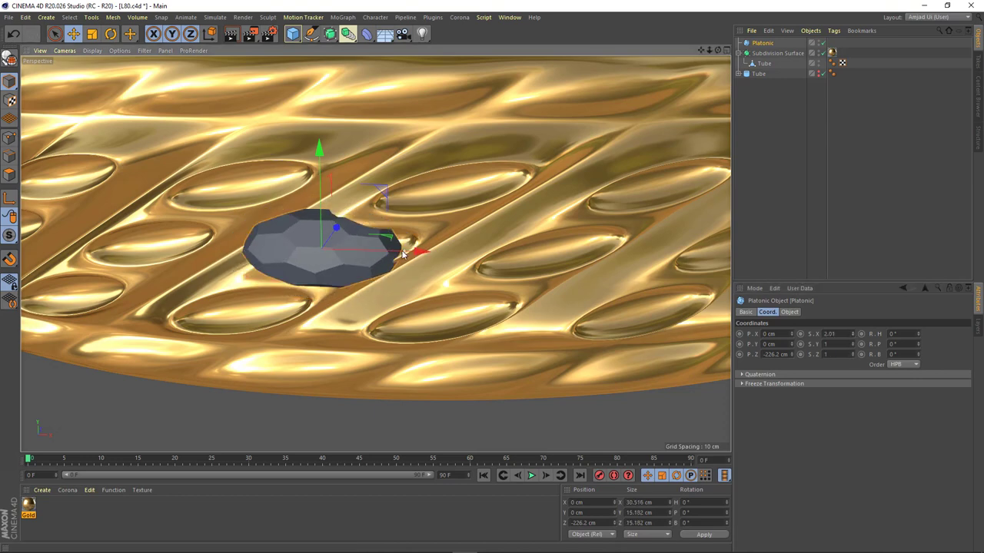
mouse_move(495, 175)
mouse_down()
mouse_move(522, 142)
mouse_move(461, 225)
mouse_up()
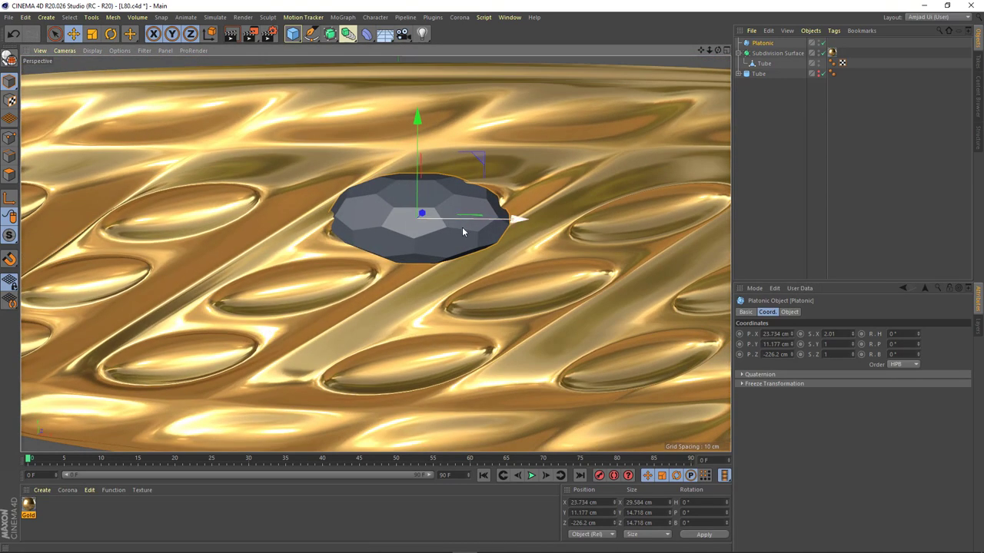
key(r)
drag(460, 267, 464, 266)
key(e)
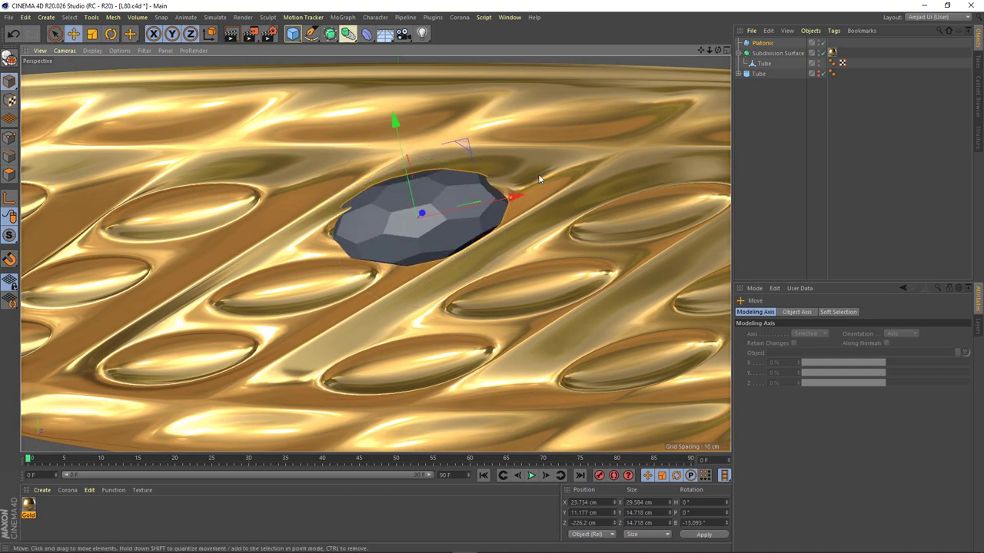
click(764, 43)
click(119, 51)
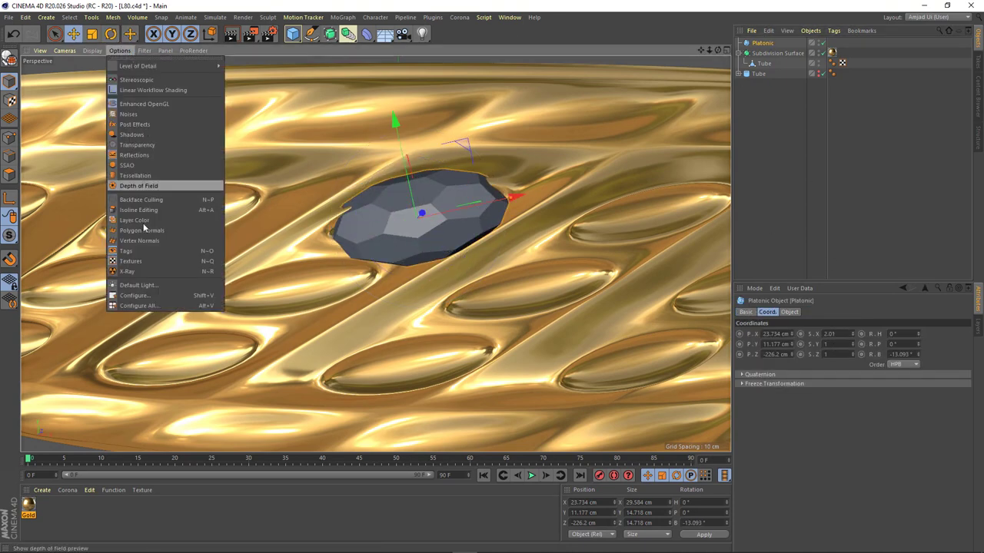
click(154, 261)
alt+drag(323, 254, 373, 259)
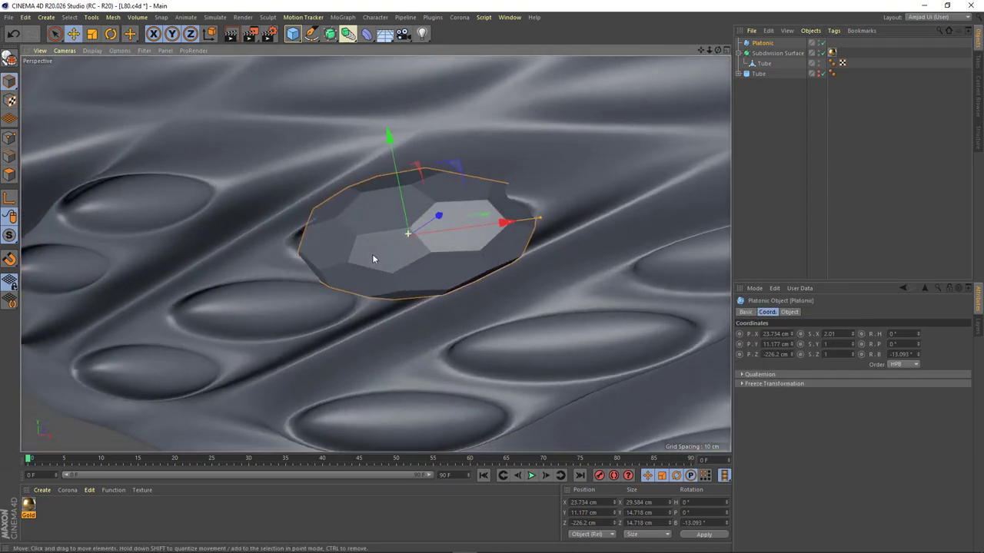
Fine-tune the gem's Z and Y position and scale it to 2.25 × 0.66 × 0.97 inside the recess.
click(853, 338)
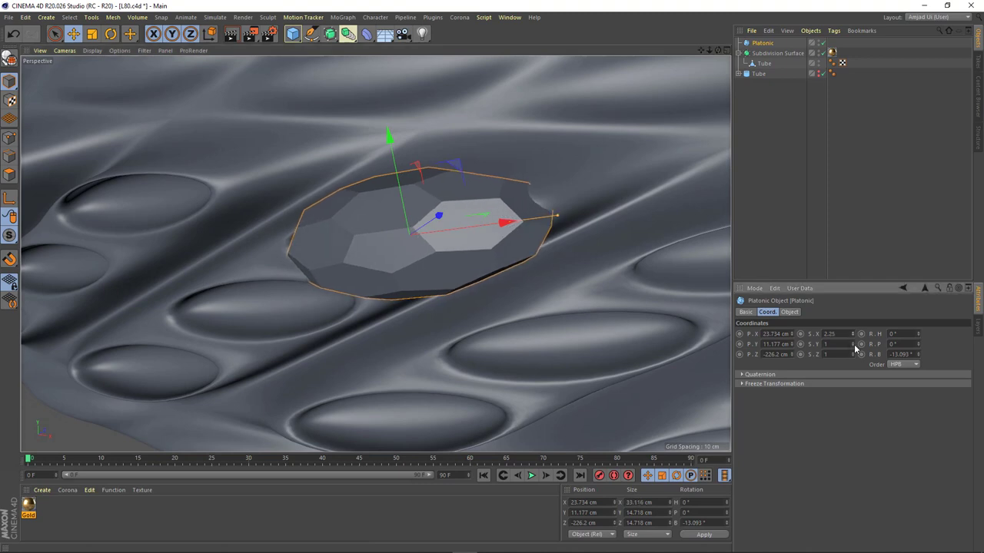
mouse_move(387, 245)
alt+mouse_down()
mouse_move(437, 204)
mouse_move(474, 221)
alt+mouse_up()
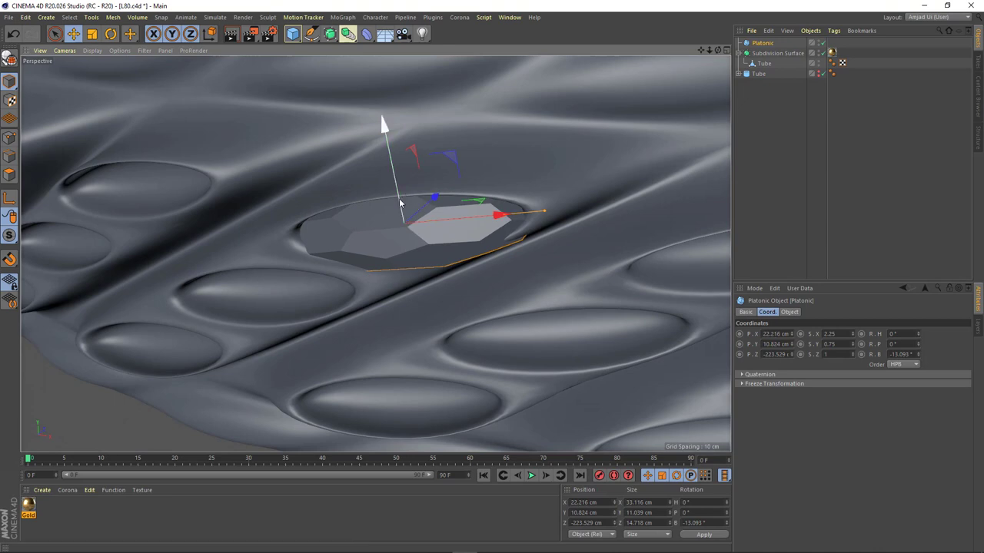
drag(399, 193, 399, 192)
alt+drag(400, 192, 416, 197)
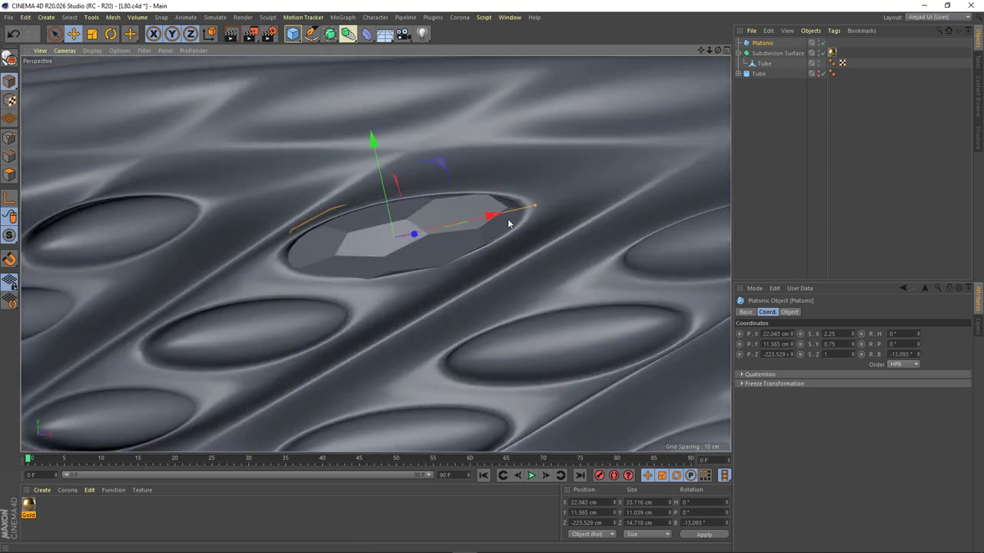
alt+drag(523, 211, 379, 253)
mouse_move(435, 167)
mouse_down()
mouse_move(443, 200)
mouse_move(459, 167)
mouse_move(365, 263)
mouse_move(517, 272)
mouse_move(553, 254)
mouse_move(433, 259)
mouse_move(446, 228)
mouse_move(400, 213)
mouse_up()
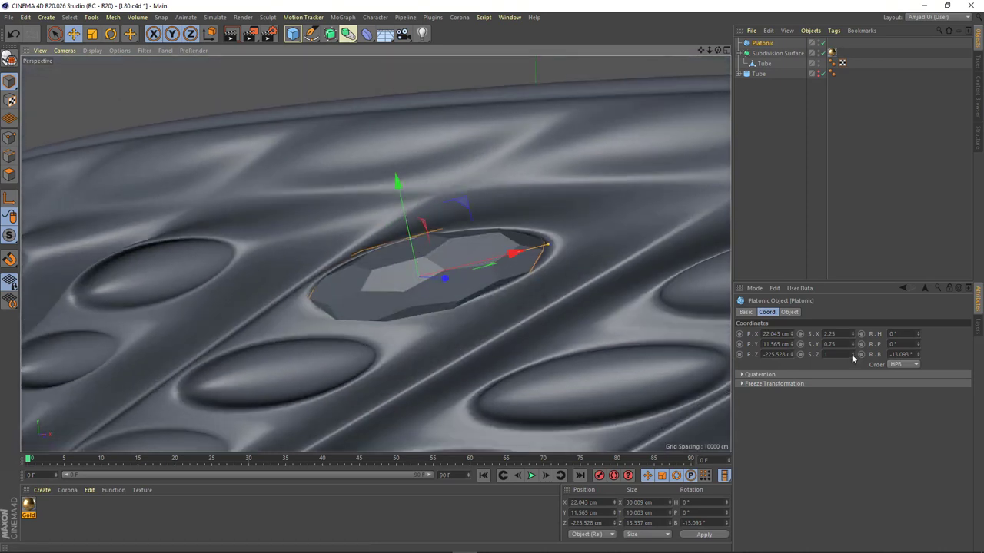
drag(851, 358, 851, 377)
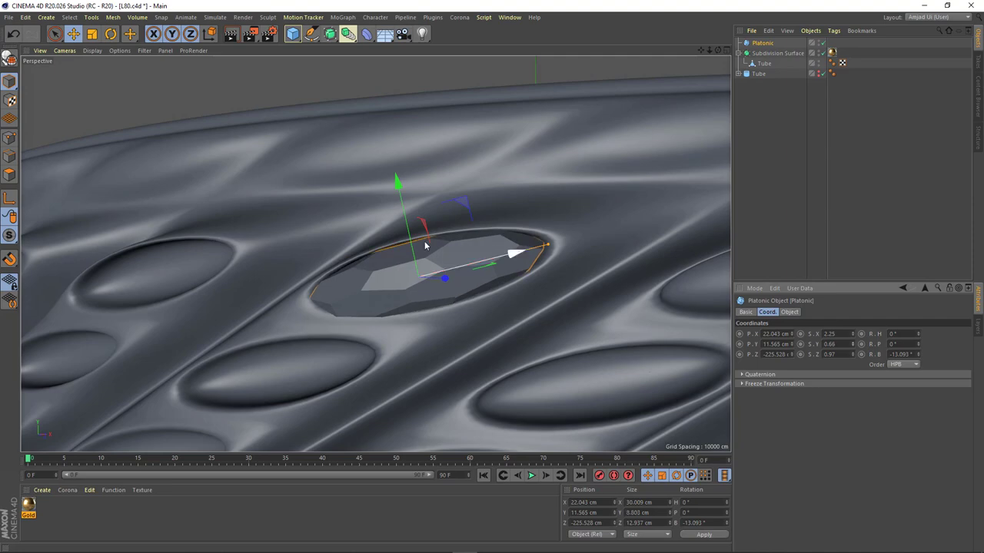
mouse_move(425, 245)
alt+mouse_down()
mouse_move(465, 221)
mouse_move(250, 269)
mouse_move(255, 320)
mouse_move(398, 251)
alt+mouse_up()
scroll(378, 205, down, 5)
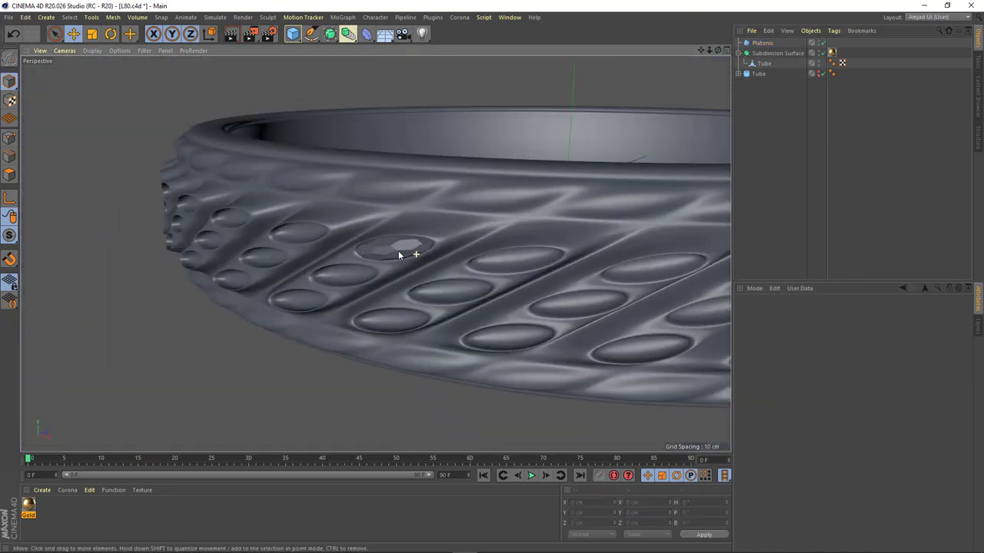
scroll(391, 245, up, 3)
Duplicate the gem and place the copy in the lower-left recess.
scroll(519, 199, up, 3)
click(519, 198)
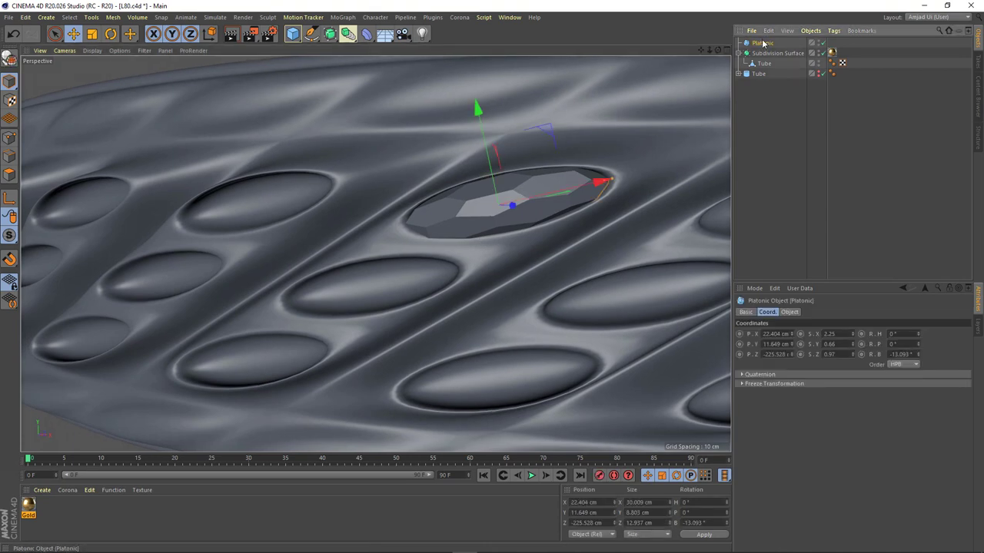
mouse_move(548, 136)
alt+mouse_down()
mouse_move(534, 192)
mouse_move(346, 282)
alt+mouse_up()
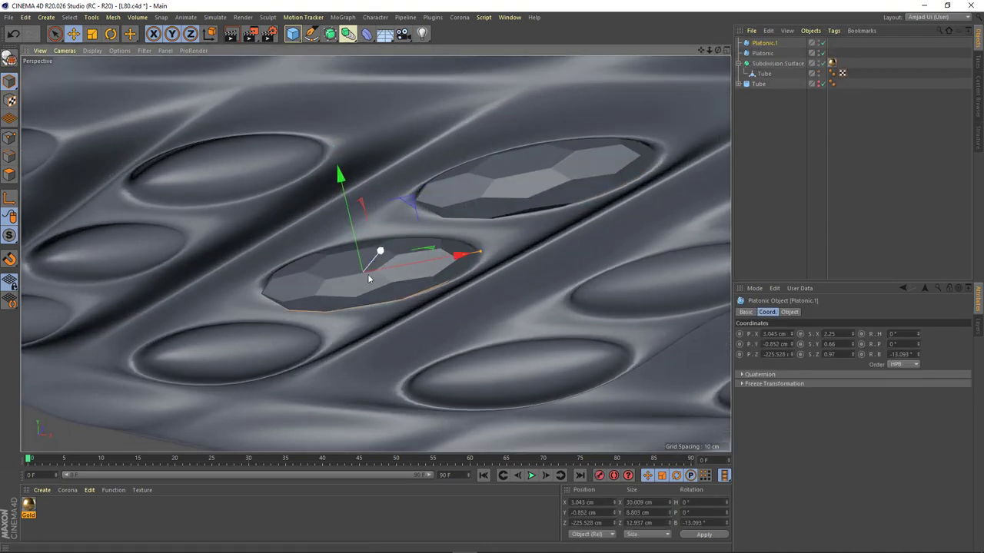
alt+drag(378, 248, 407, 201)
alt+drag(408, 202, 391, 266)
mouse_move(416, 229)
alt+mouse_down()
mouse_move(421, 237)
mouse_move(352, 220)
mouse_move(323, 288)
alt+mouse_up()
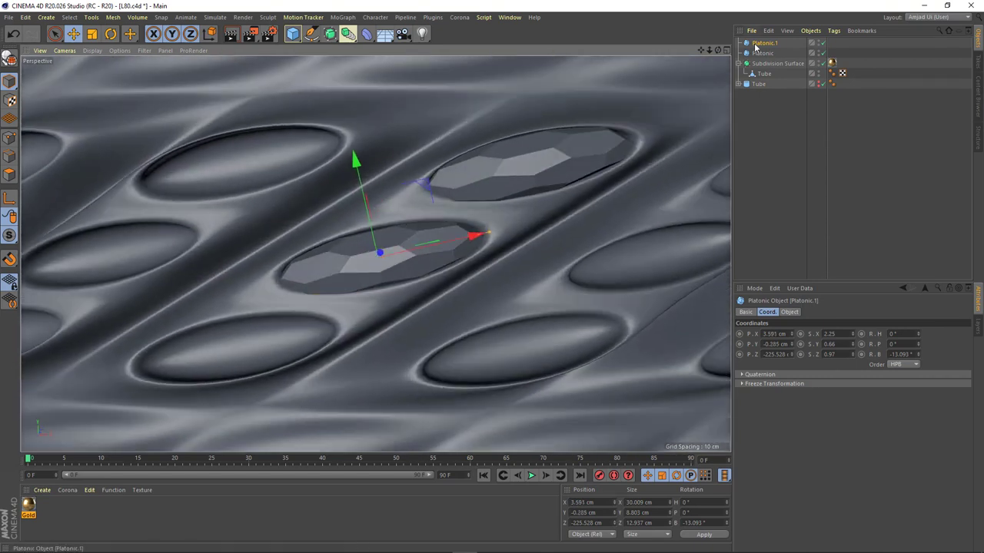
Make a third gem, move it into the next lower recess, and tilt it to match.
drag(755, 47, 760, 40)
mouse_move(415, 184)
mouse_down()
mouse_move(299, 279)
mouse_move(390, 309)
mouse_move(376, 280)
mouse_move(427, 253)
mouse_move(340, 240)
mouse_move(370, 356)
mouse_move(393, 296)
mouse_move(340, 257)
mouse_move(372, 190)
mouse_move(537, 220)
mouse_move(431, 275)
mouse_move(438, 223)
mouse_move(519, 252)
mouse_move(427, 244)
mouse_move(442, 231)
mouse_up()
key(r)
key(e)
Nudge the original gem's depth and height in its recess, then view the whole band.
click(538, 220)
click(434, 253)
drag(447, 192, 450, 182)
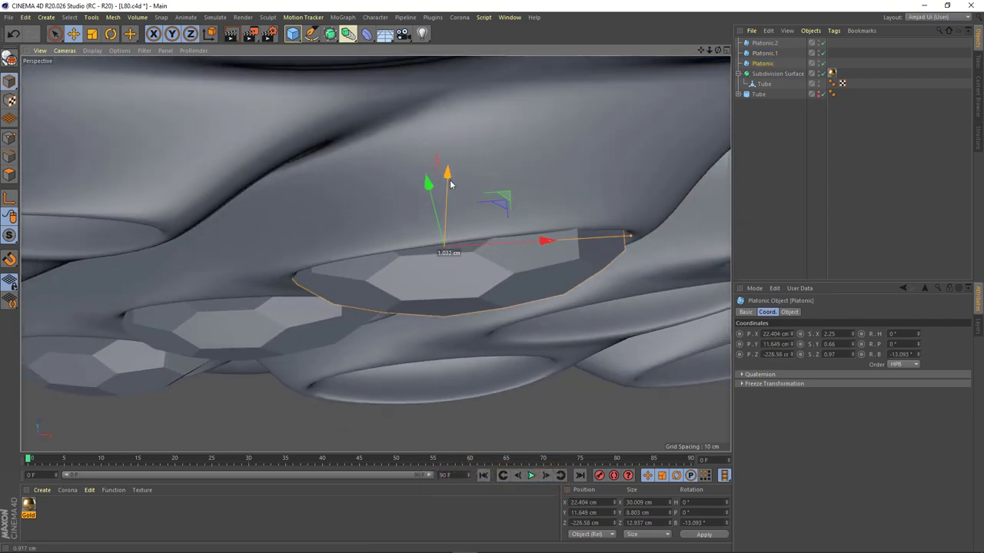
alt+drag(507, 281, 495, 239)
drag(434, 204, 434, 201)
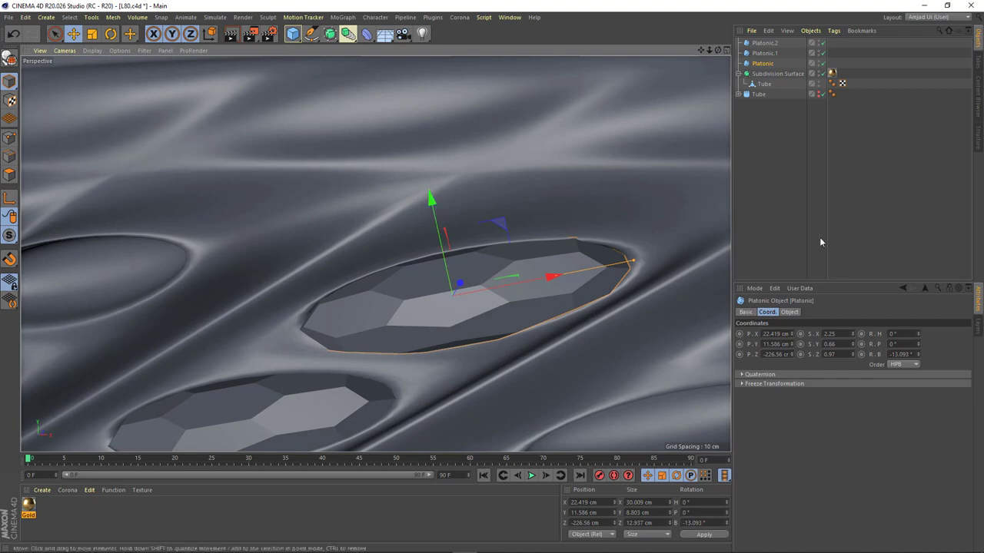
click(819, 241)
scroll(296, 315, down, 5)
mouse_move(296, 315)
alt+mouse_down()
mouse_move(428, 293)
mouse_move(757, 83)
alt+mouse_up()
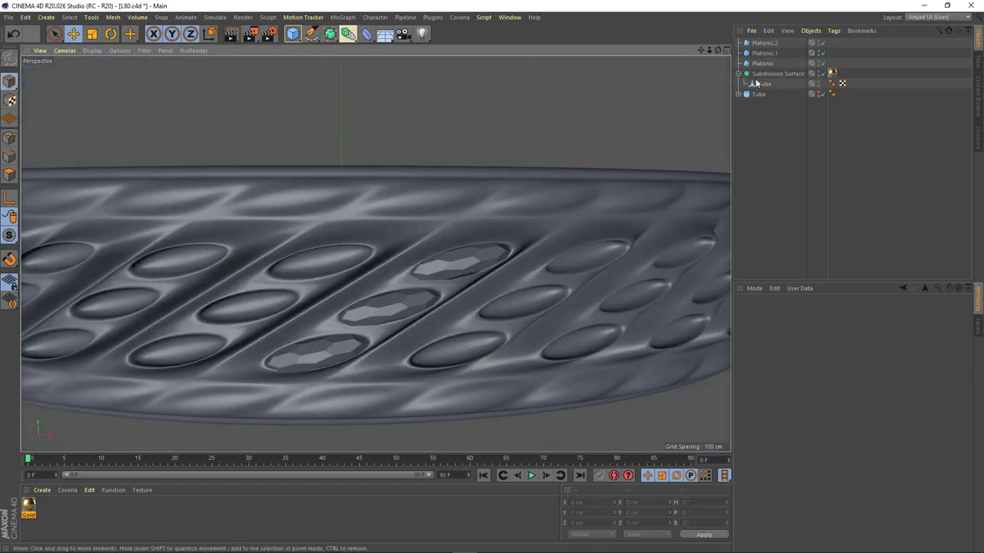
mouse_move(386, 57)
alt+mouse_down()
mouse_move(402, 167)
mouse_move(340, 217)
alt+mouse_up()
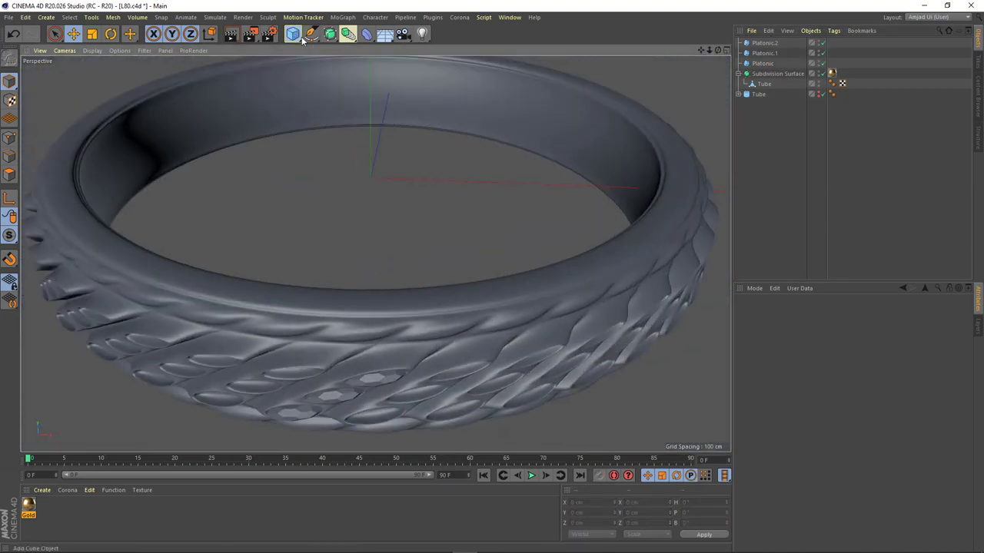
Group the three gems under a Null and put the group inside a new Cloner.
drag(303, 40, 294, 56)
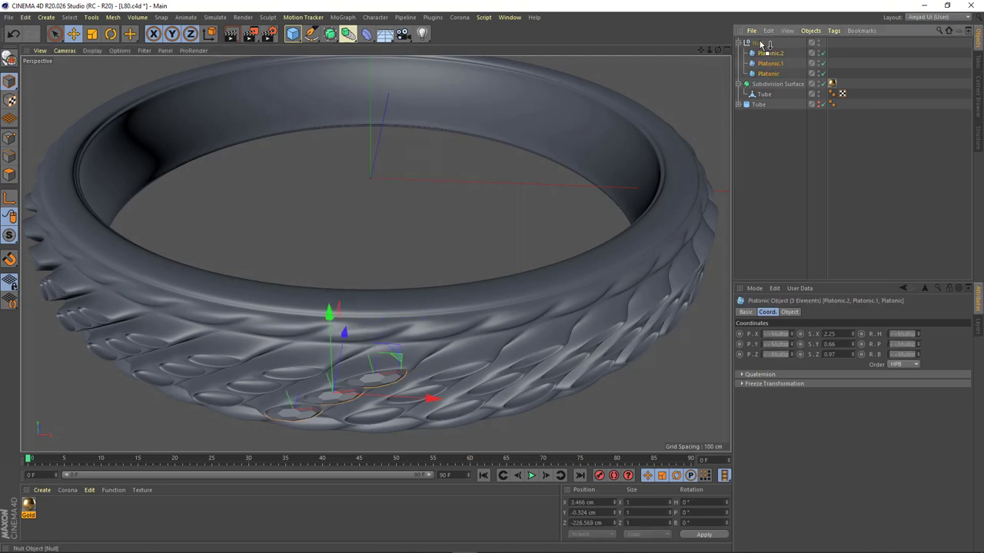
alt+drag(458, 170, 367, 13)
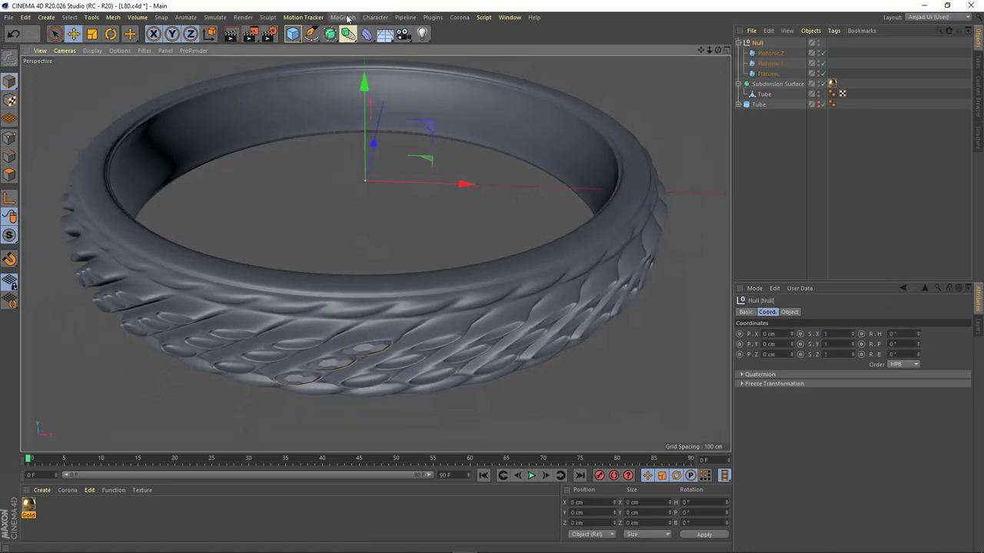
click(348, 19)
click(357, 135)
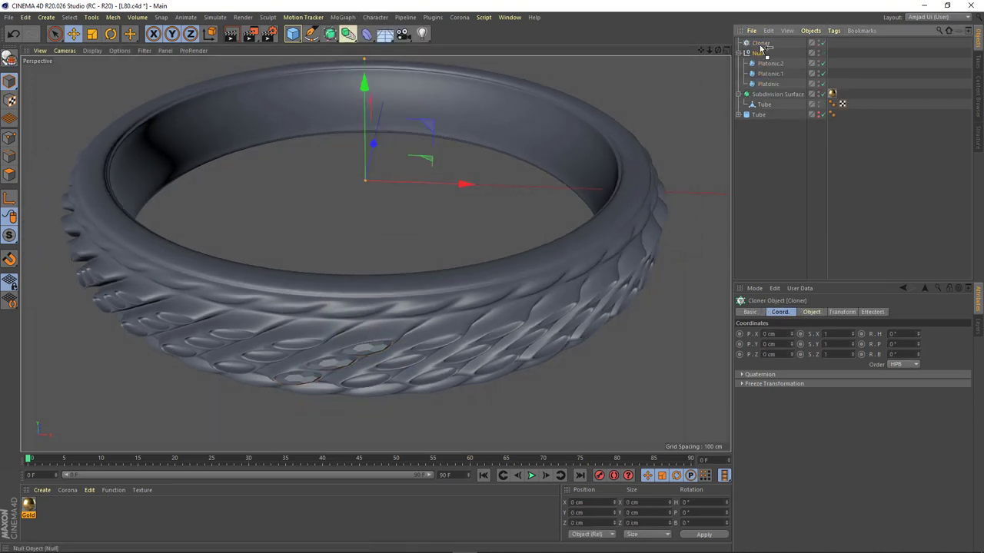
drag(765, 54, 761, 43)
Set the Cloner to Radial on the XZ plane with 38 clones and 0 cm radius.
click(812, 312)
alt+drag(421, 323, 421, 254)
click(792, 337)
click(797, 369)
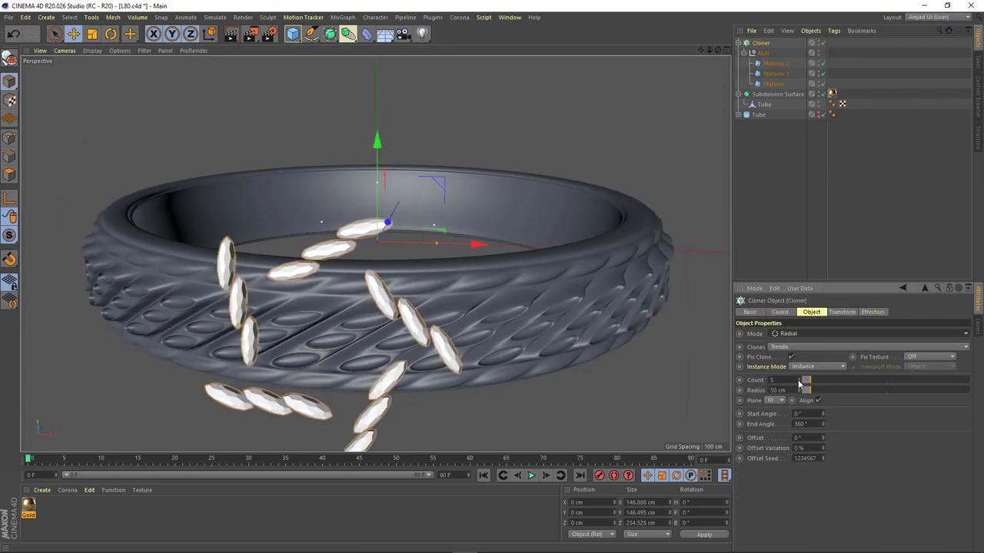
click(776, 431)
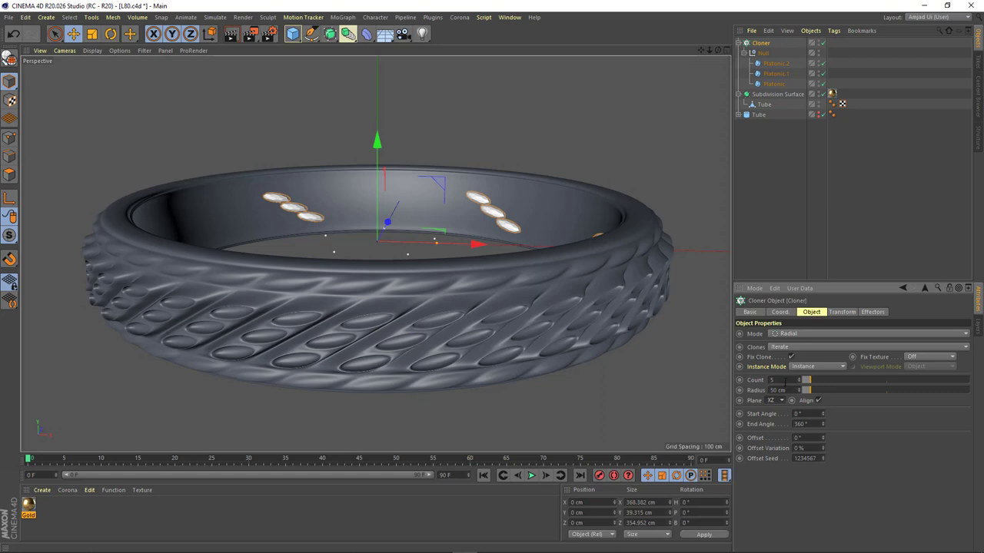
text(38)
key(Return)
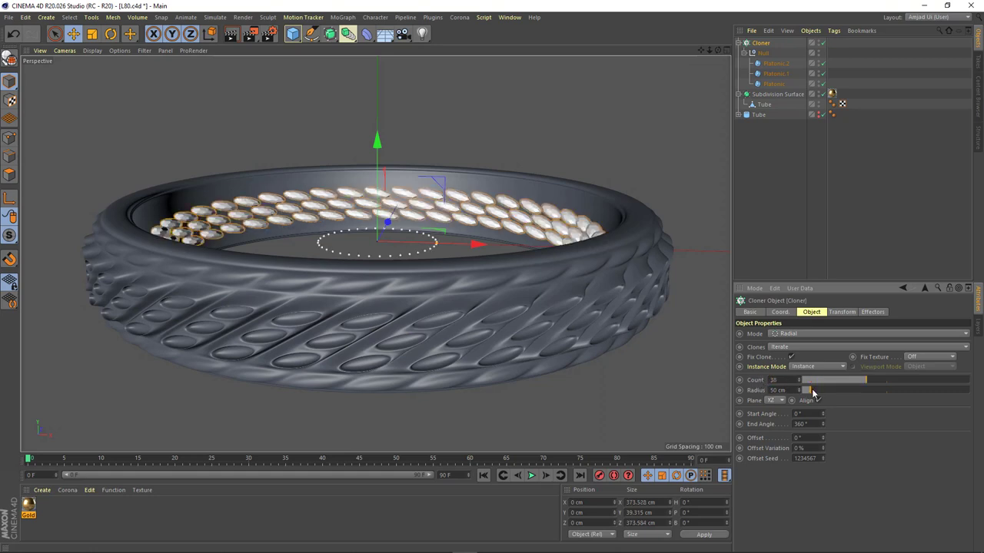
drag(813, 391, 799, 393)
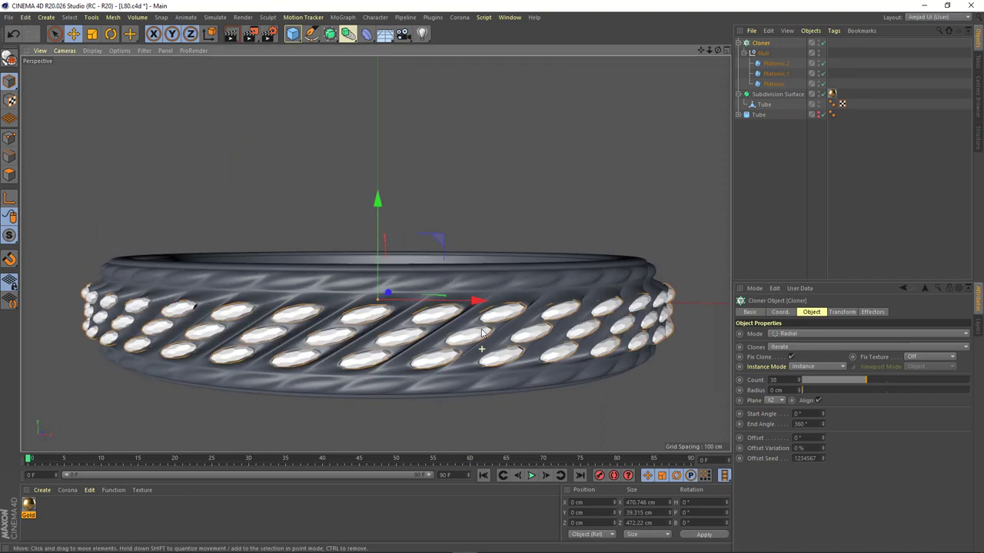
Try a negative clone radius, revert to 0 cm, and inspect the gem-studded band.
scroll(507, 350, up, 3)
scroll(476, 340, up, 3)
drag(801, 392, 796, 393)
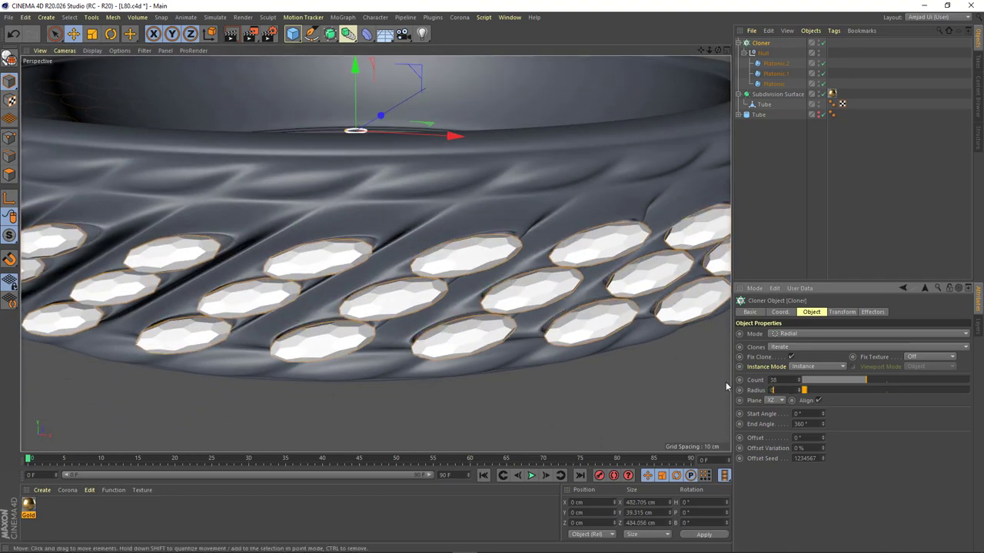
key(ctrl+z)
mouse_move(538, 253)
alt+mouse_down()
mouse_move(436, 262)
mouse_move(259, 301)
alt+mouse_up()
scroll(435, 261, down, 5)
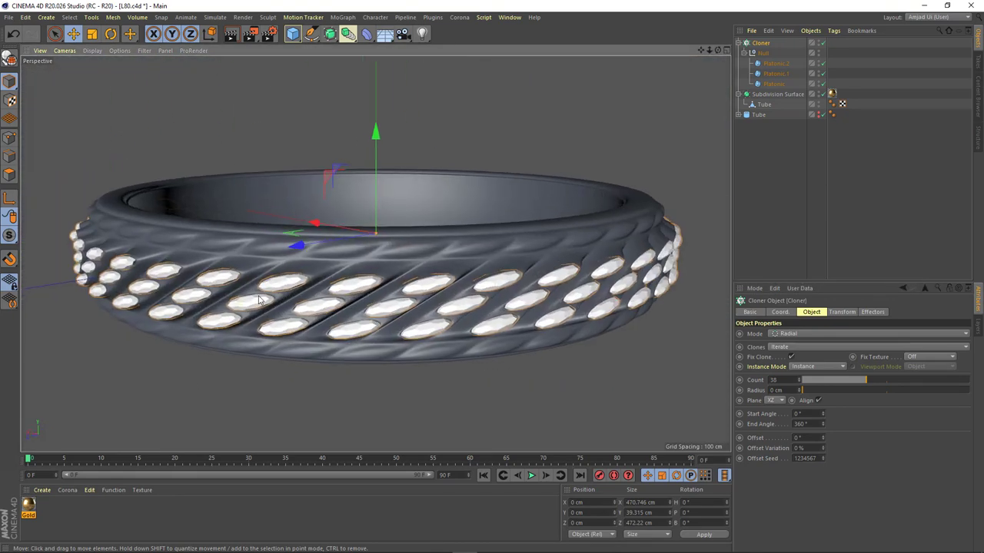
scroll(259, 300, up, 3)
scroll(258, 300, up, 5)
scroll(356, 267, down, 6)
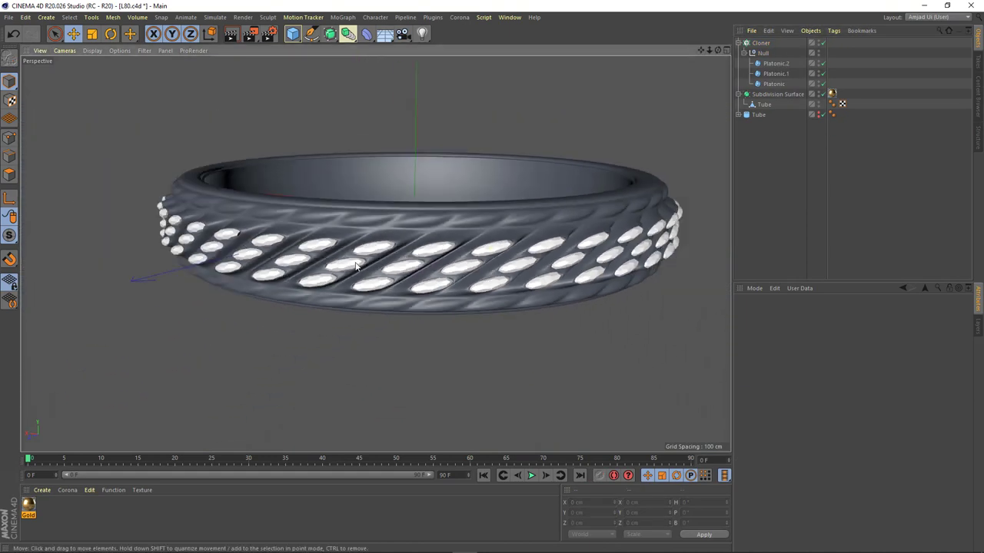
mouse_move(356, 266)
alt+mouse_down()
mouse_move(557, 238)
mouse_move(407, 210)
mouse_move(418, 247)
mouse_move(363, 262)
mouse_move(415, 242)
alt+mouse_up()
Collapse the Cloner in the object list and show the gold material in the viewport.
click(739, 43)
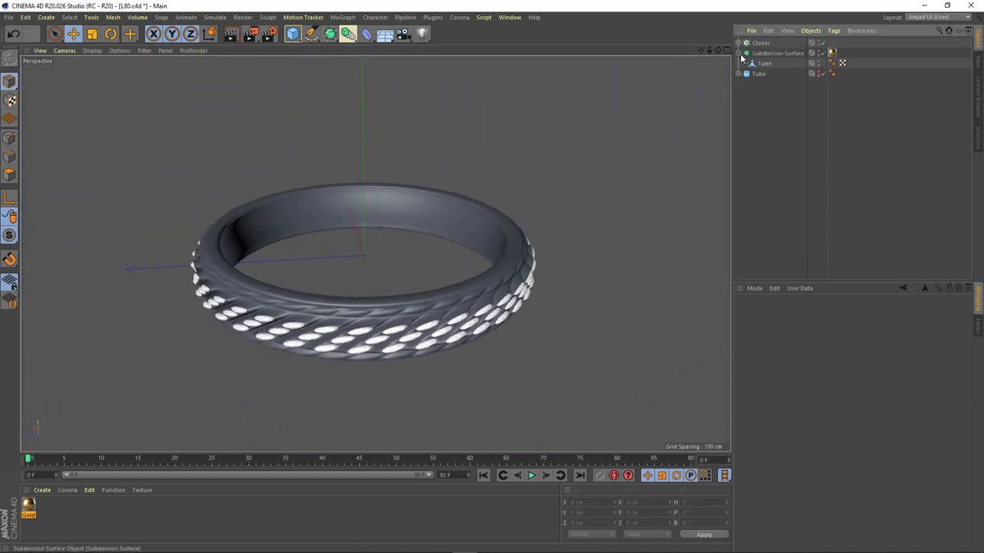
click(127, 53)
click(146, 264)
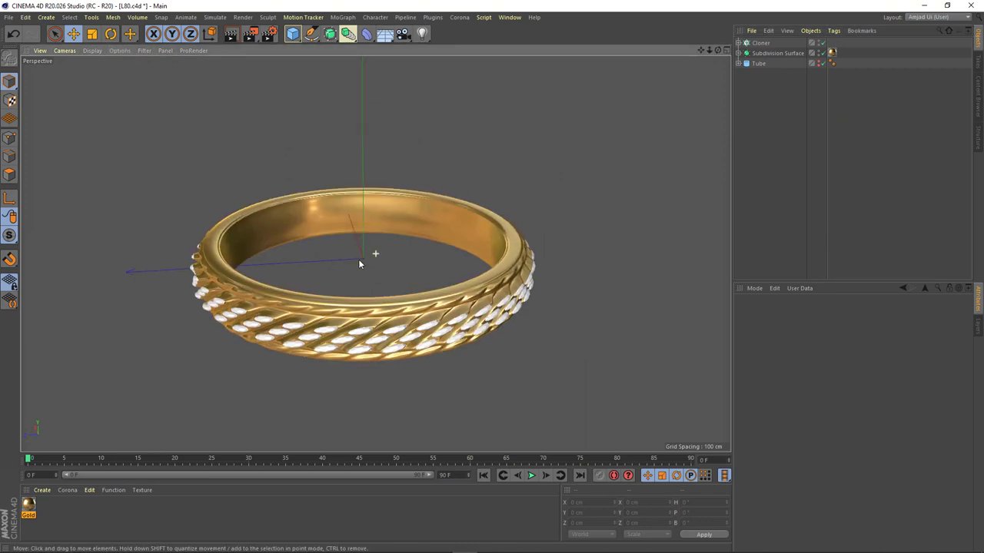
alt+drag(358, 259, 361, 231)
Group the Subdivision Surface and Cloner together under one Null.
click(777, 53)
click(761, 44)
key(c)
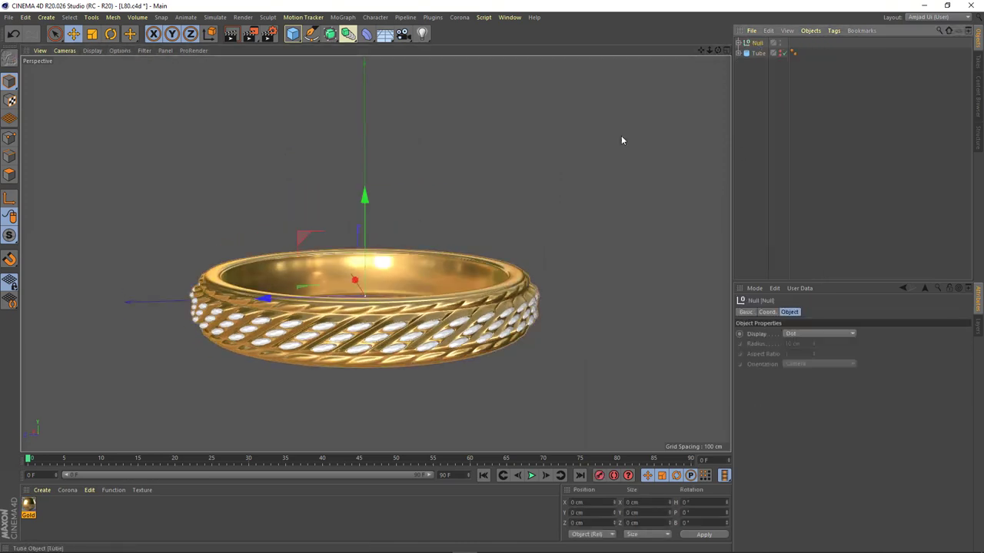
key(r)
Orbit around the gold bangle for a close-up of the gems and a view of the whole ring.
mouse_move(355, 272)
alt+mouse_down()
mouse_move(360, 290)
mouse_move(407, 282)
mouse_move(267, 264)
mouse_move(341, 275)
mouse_move(413, 257)
alt+mouse_up()
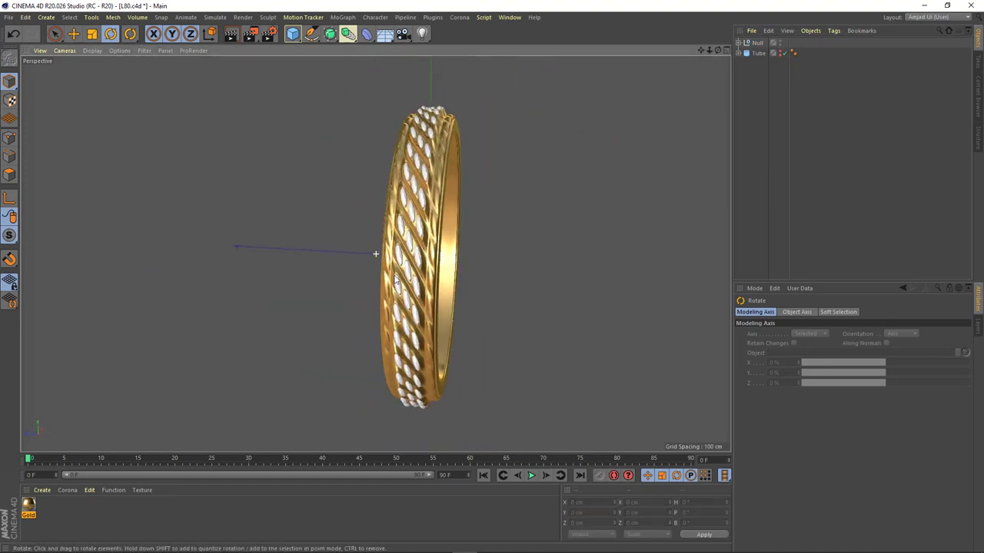
scroll(457, 171, up, 3)
alt+drag(457, 171, 505, 347)
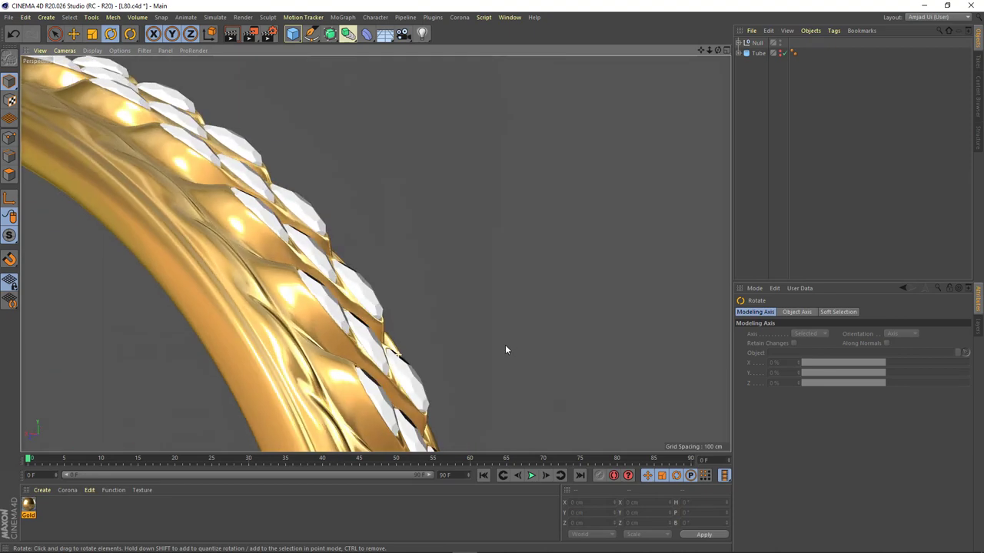
scroll(451, 388, up, 2)
mouse_move(451, 388)
alt+mouse_down()
mouse_move(374, 308)
mouse_move(307, 290)
mouse_move(562, 233)
mouse_move(413, 249)
alt+mouse_up()
scroll(438, 206, down, 3)
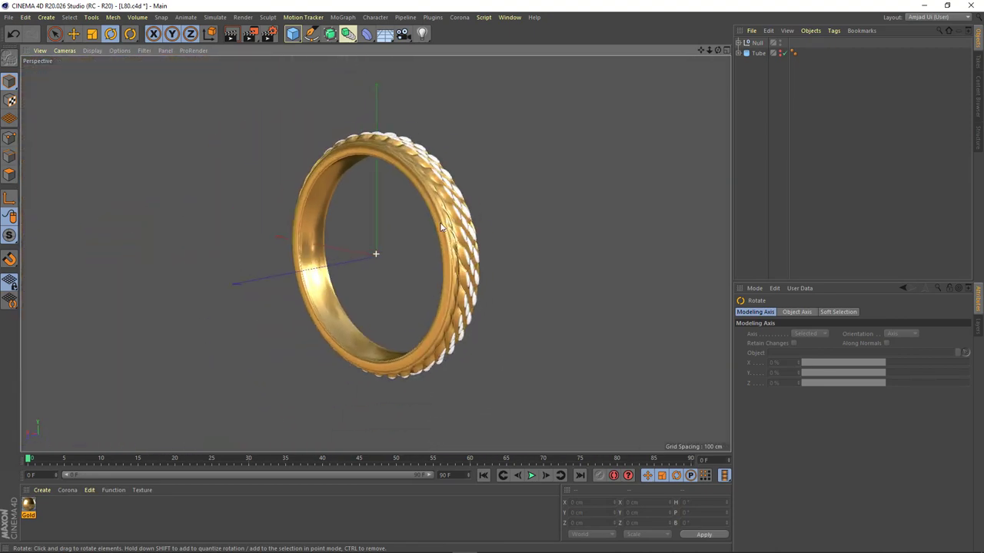
mouse_move(438, 206)
alt+mouse_down()
mouse_move(430, 226)
mouse_move(376, 254)
mouse_move(483, 269)
alt+mouse_up()
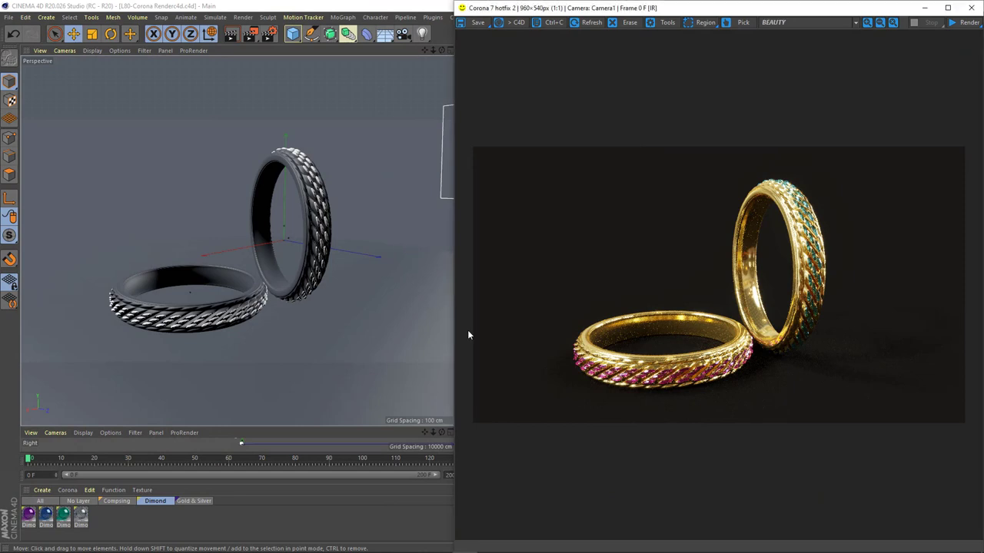
Start the Corona interactive render and zoom in on the lying gold bangle.
click(965, 22)
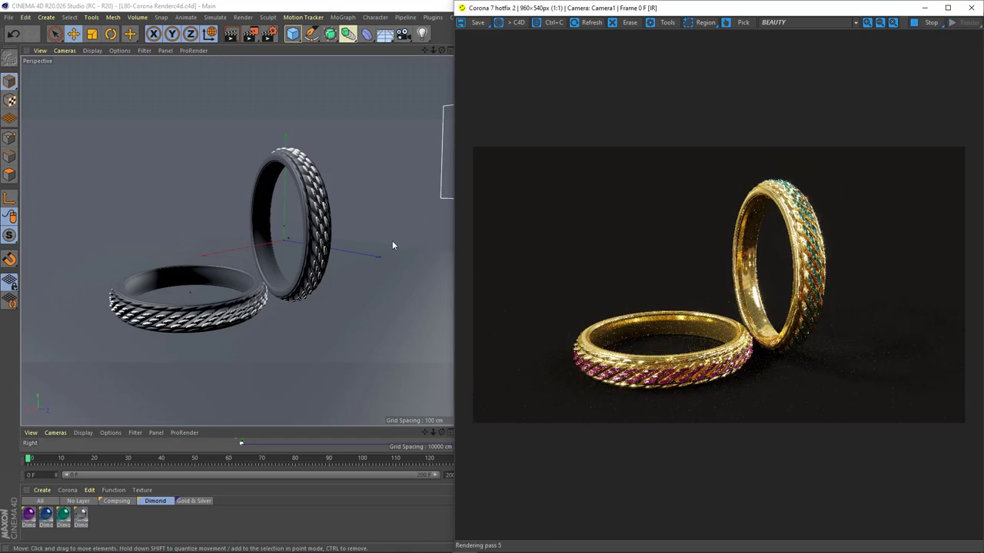
scroll(340, 213, up, 2)
scroll(362, 198, up, 3)
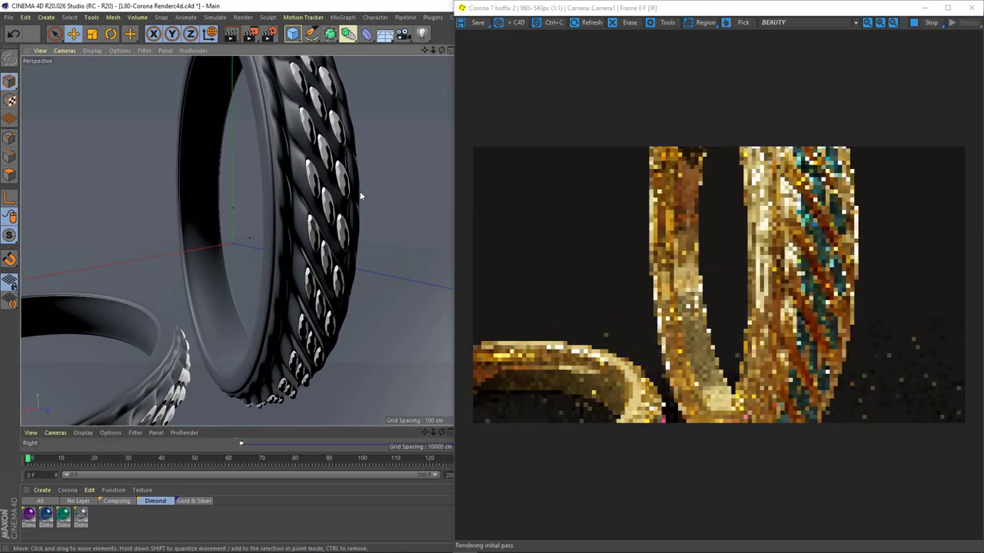
scroll(354, 231, up, 1)
scroll(331, 283, up, 2)
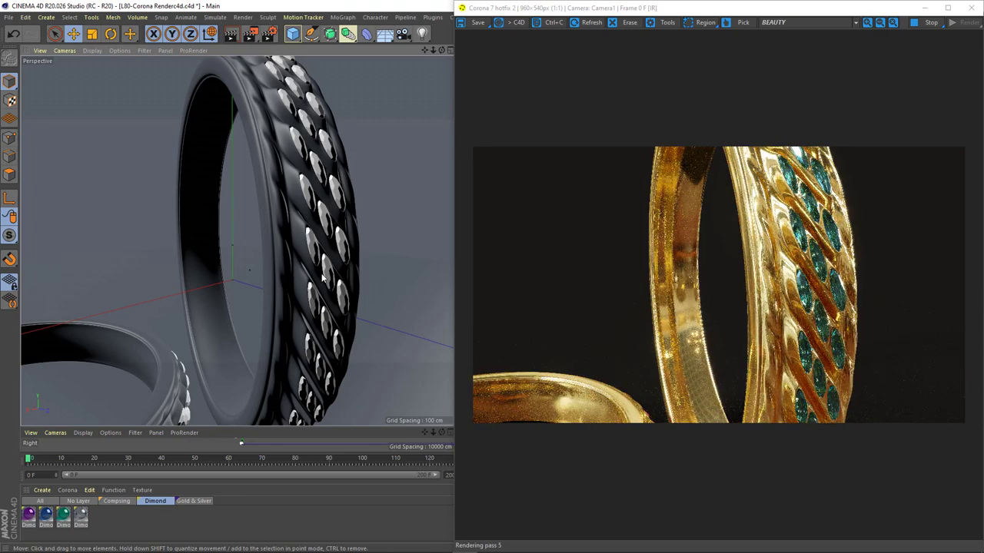
mouse_move(340, 259)
alt+mouse_down()
mouse_move(233, 264)
mouse_move(343, 247)
alt+mouse_up()
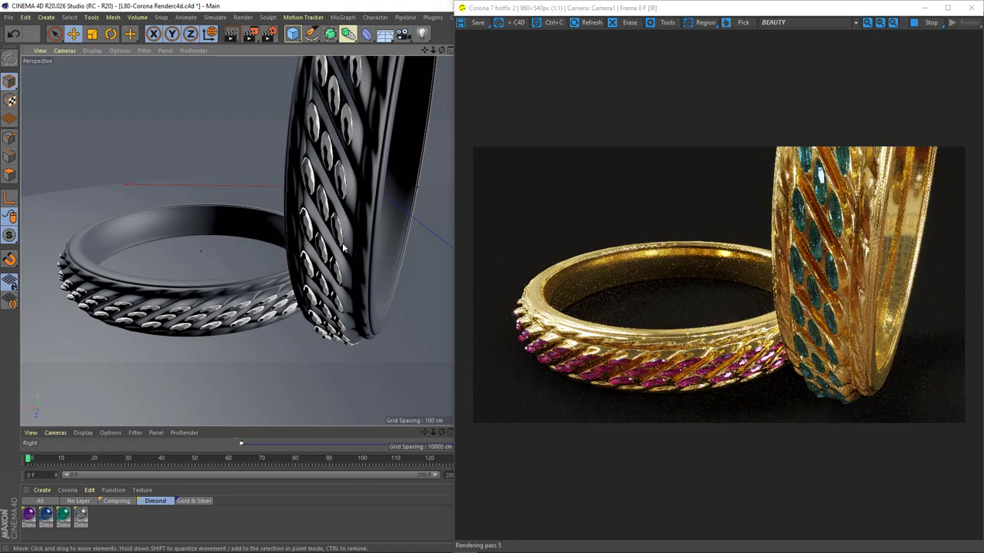
scroll(316, 230, up, 3)
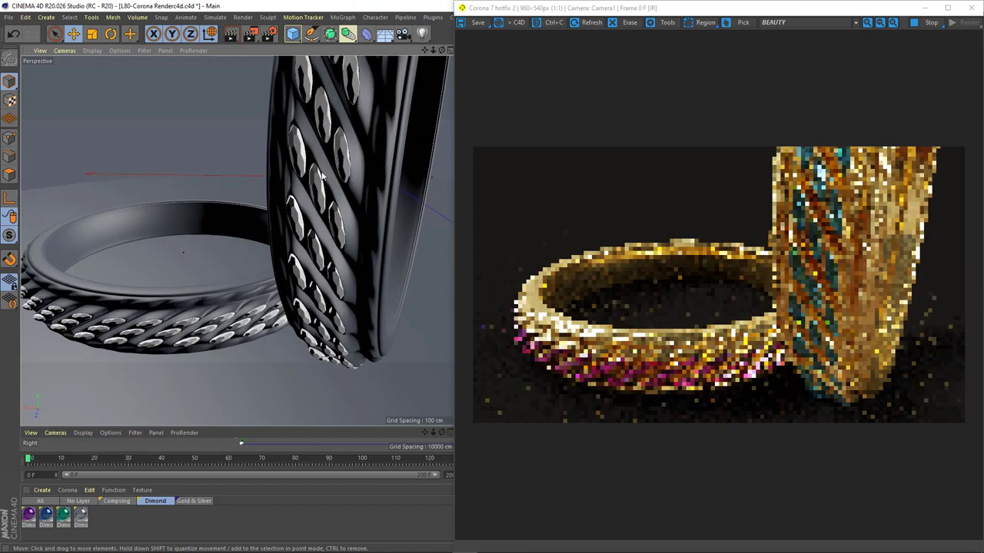
scroll(315, 231, up, 3)
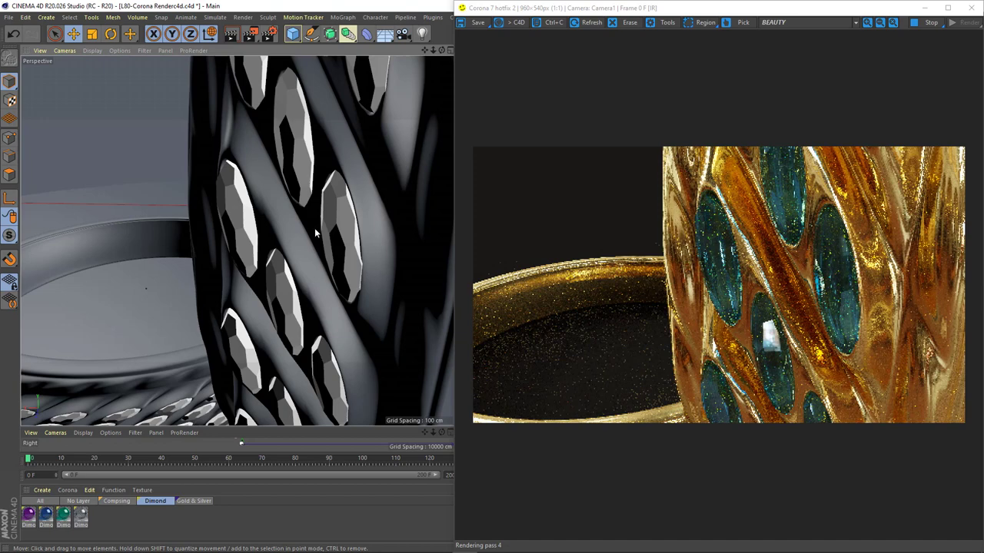
scroll(297, 239, down, 2)
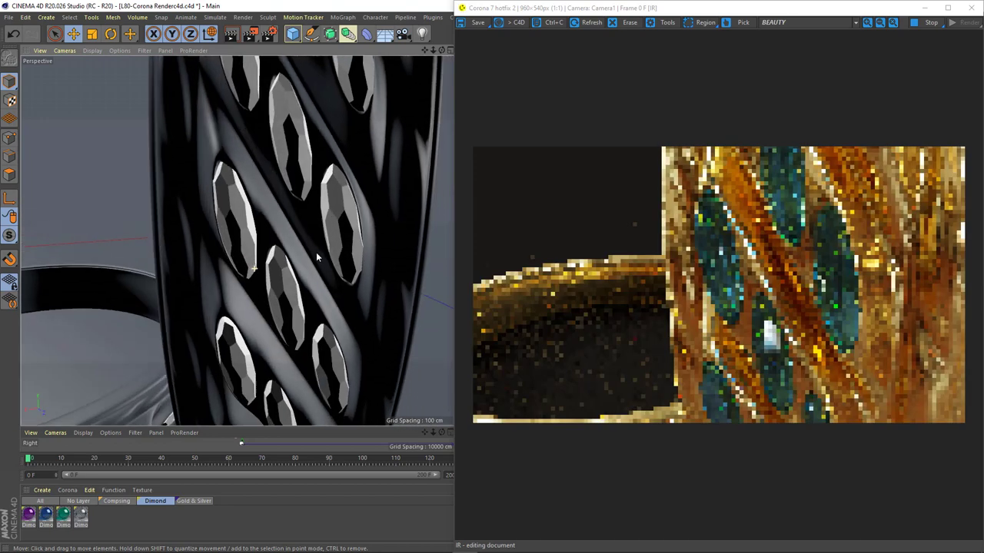
scroll(308, 238, down, 2)
scroll(331, 236, down, 1)
scroll(236, 301, up, 2)
scroll(246, 294, up, 2)
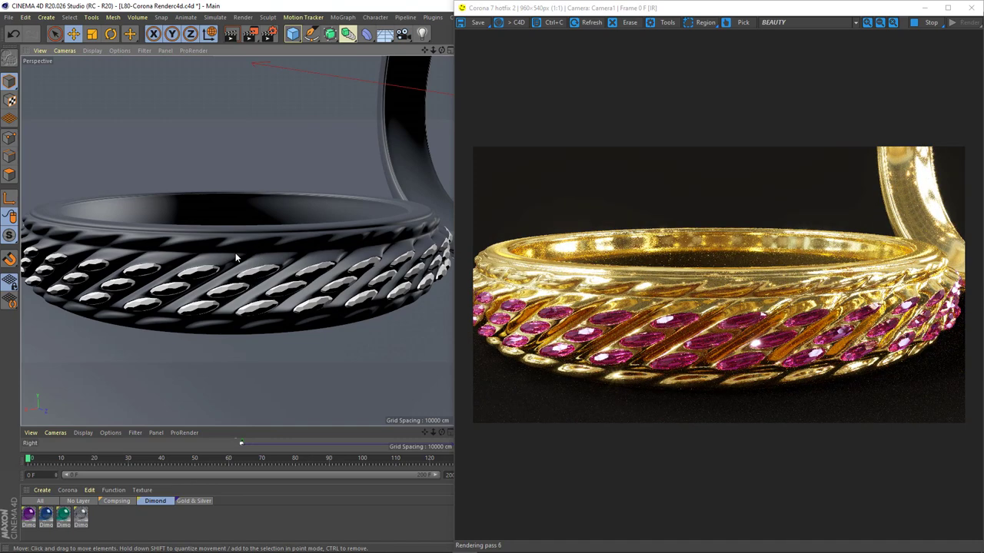
Inspect the pink- and teal-stoned bangles from several angles, then stop the interactive render.
mouse_move(236, 259)
alt+mouse_down()
mouse_move(166, 318)
mouse_move(192, 286)
alt+mouse_up()
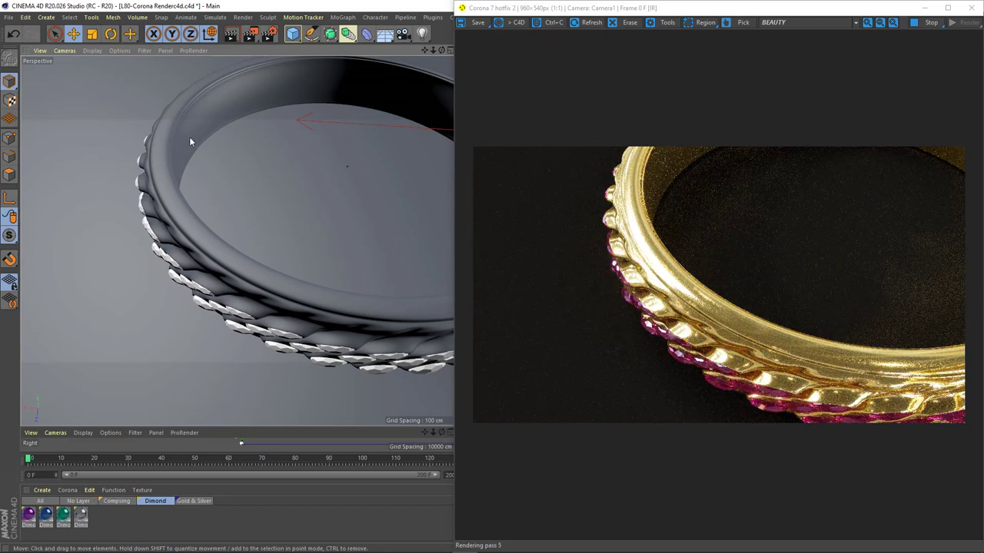
mouse_move(189, 137)
alt+mouse_down()
mouse_move(173, 227)
mouse_move(312, 265)
mouse_move(322, 257)
mouse_move(256, 306)
mouse_move(301, 305)
mouse_move(192, 264)
alt+mouse_up()
scroll(191, 233, down, 5)
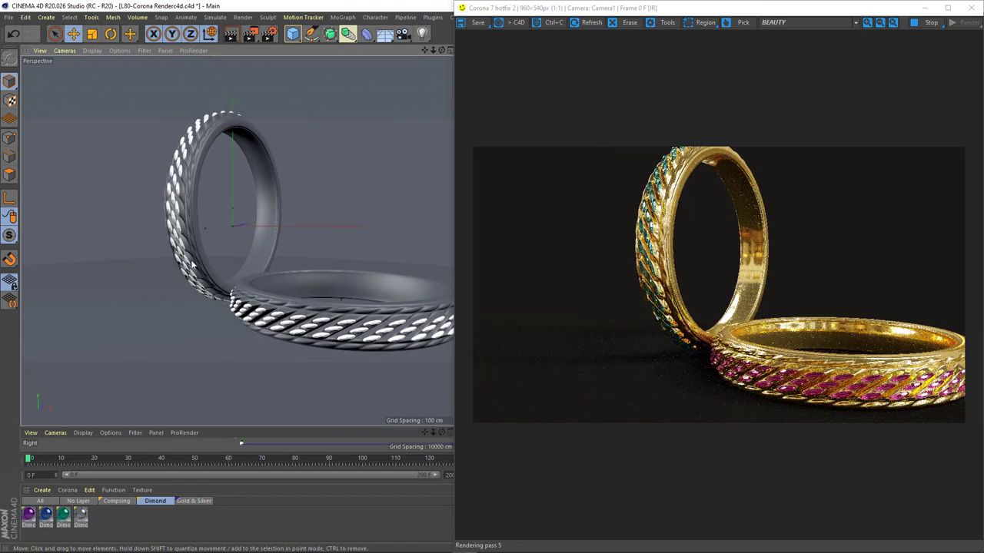
alt+right_drag(184, 198, 230, 187)
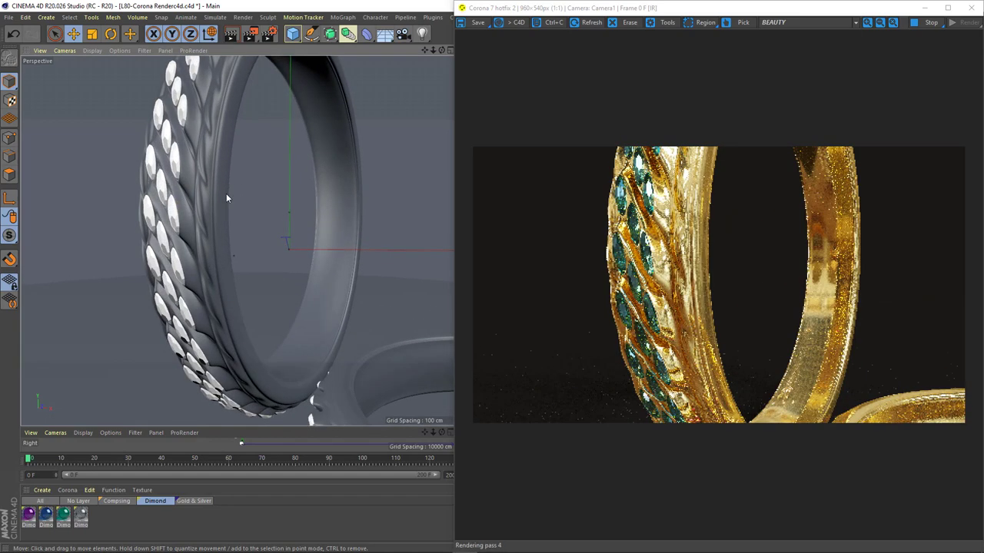
mouse_move(204, 199)
alt+mouse_down()
mouse_move(224, 220)
mouse_move(188, 233)
mouse_move(269, 241)
mouse_move(218, 252)
mouse_move(319, 240)
alt+mouse_up()
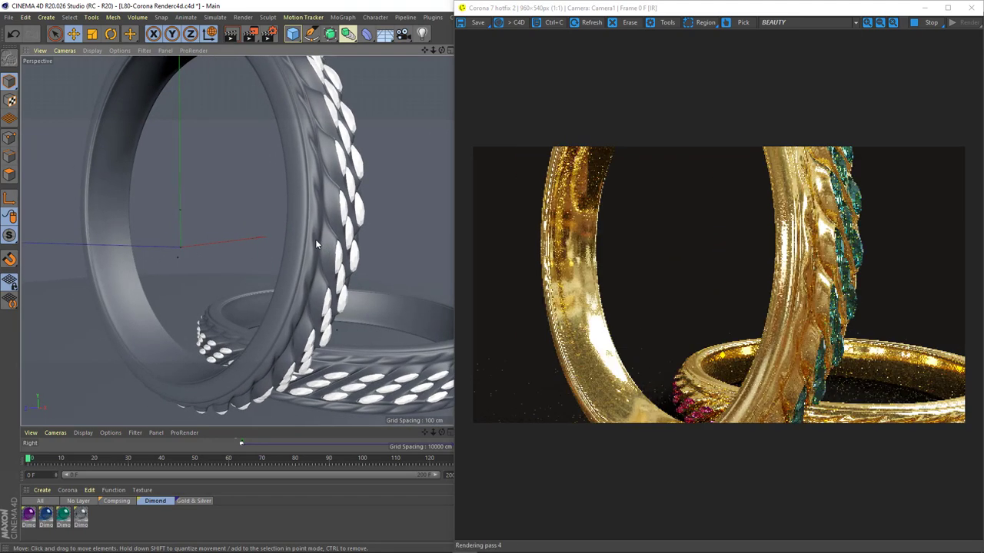
alt+right_drag(315, 239, 252, 257)
mouse_move(253, 257)
alt+mouse_down()
mouse_move(224, 288)
mouse_move(238, 351)
mouse_move(226, 287)
alt+mouse_up()
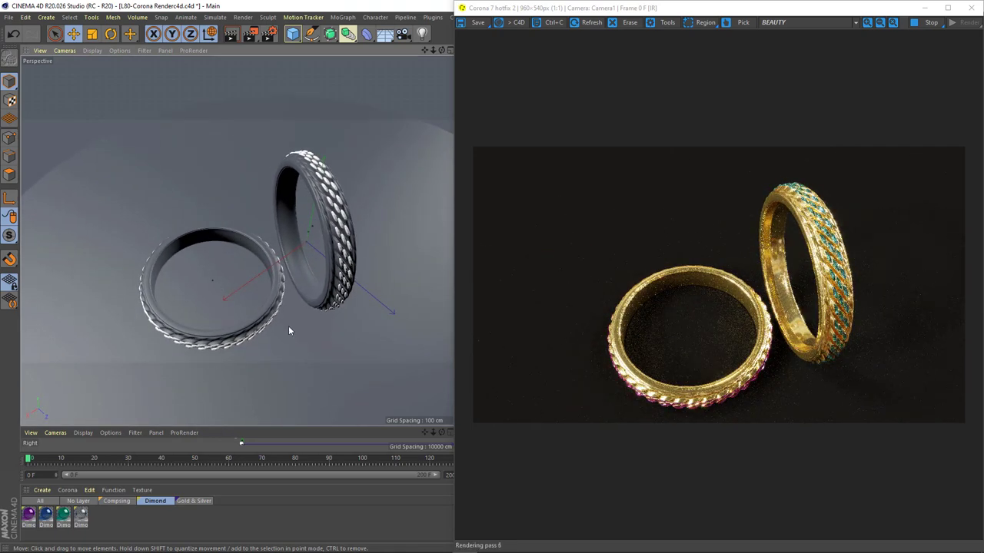
mouse_move(286, 319)
alt+mouse_down()
mouse_move(249, 264)
mouse_move(256, 255)
mouse_move(255, 287)
alt+mouse_up()
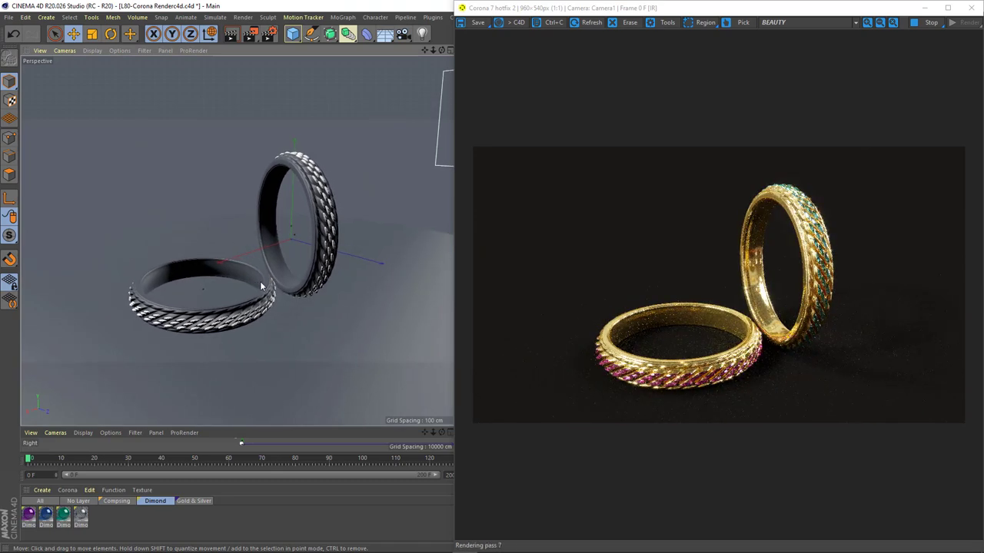
click(930, 21)
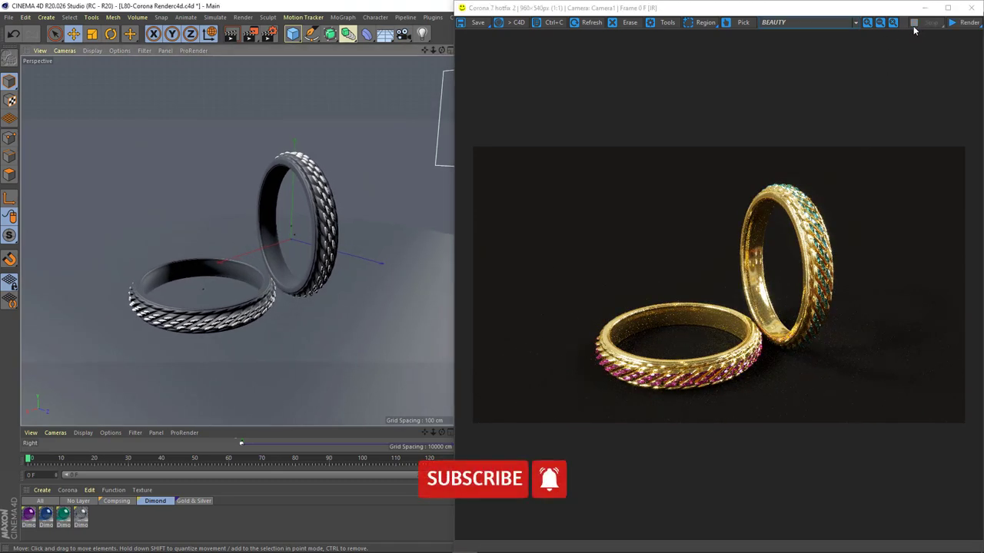
drag(842, 27, 767, 27)
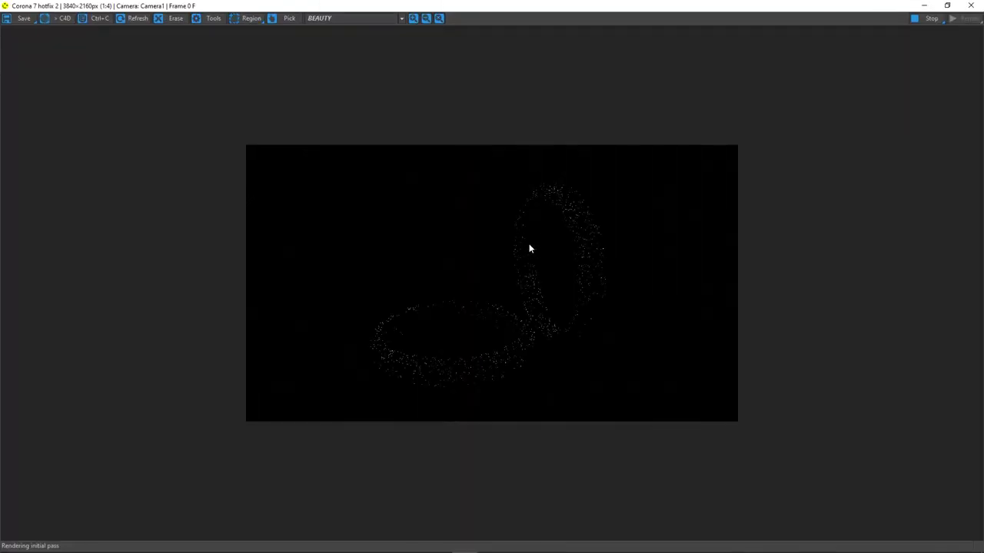
Zoom the Corona VFB to 1:2 on the 3840×2160 final render.
scroll(530, 248, up, 1)
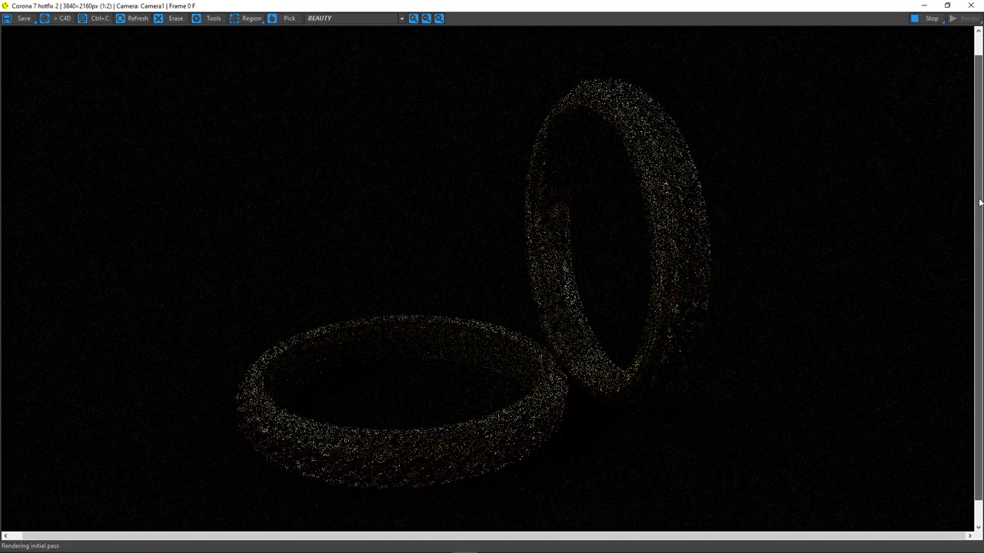